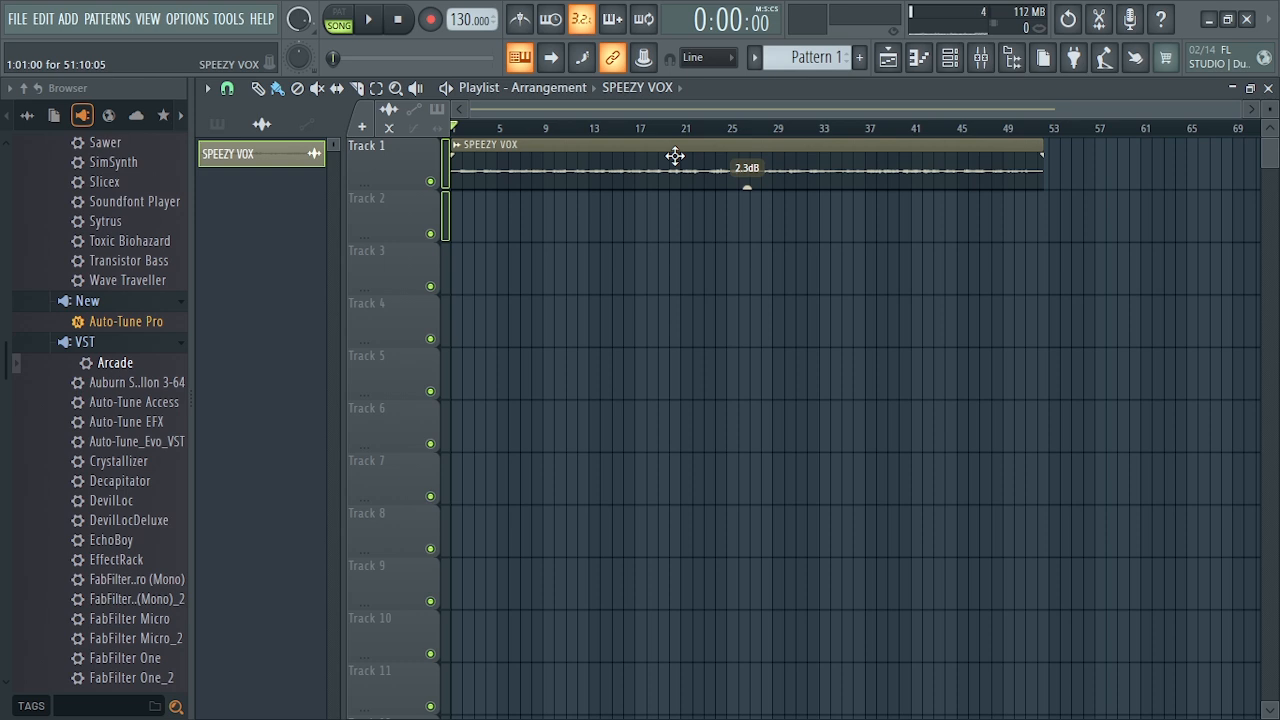
- Hide the browser and raise the SPEEZY VOX clip's gain to 8.1 dB in the playlist
key(alt+F8)
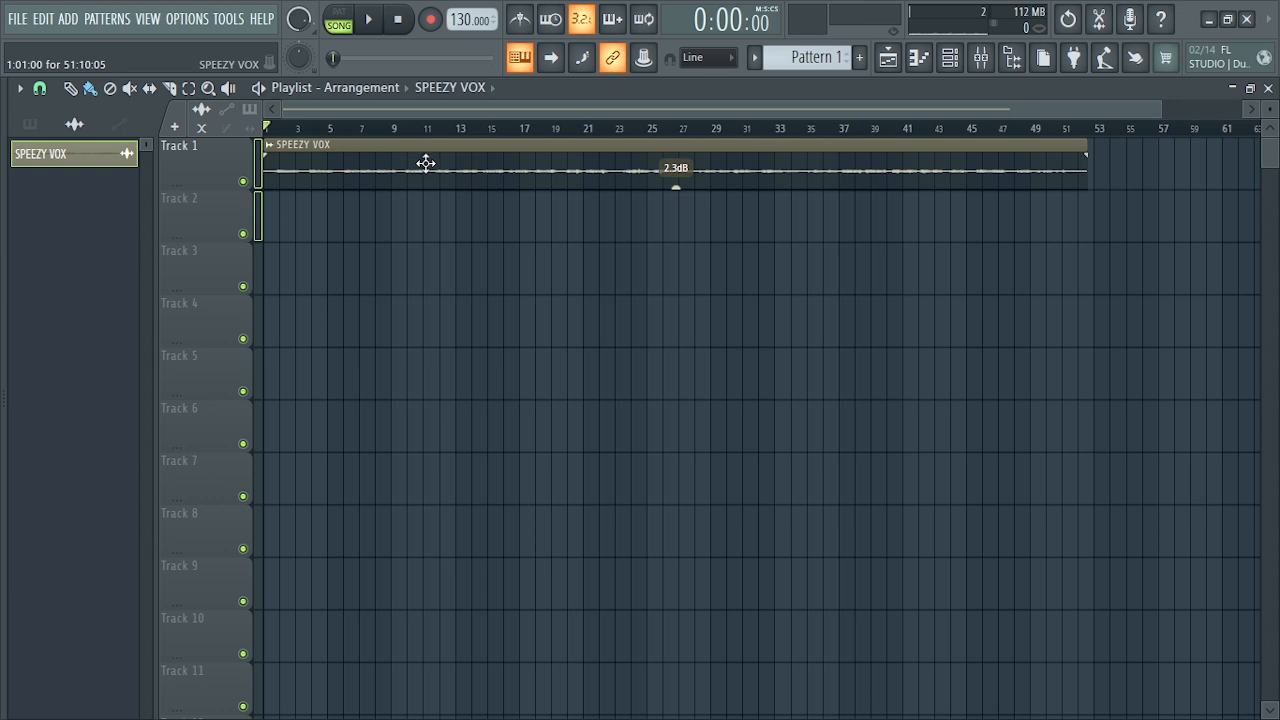
scroll(427, 163, up, 4)
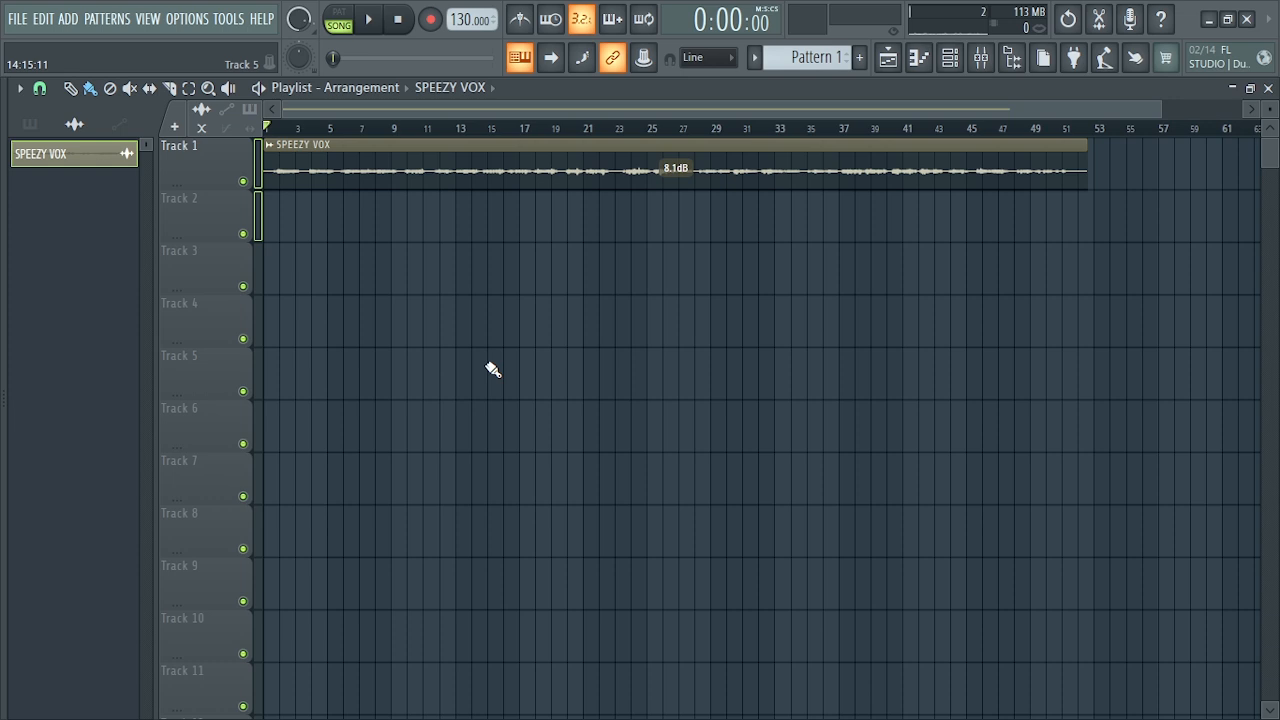
- Play the SPEEZY VOX clip from the start to audition the raw vocal, and stop playback
click(381, 22)
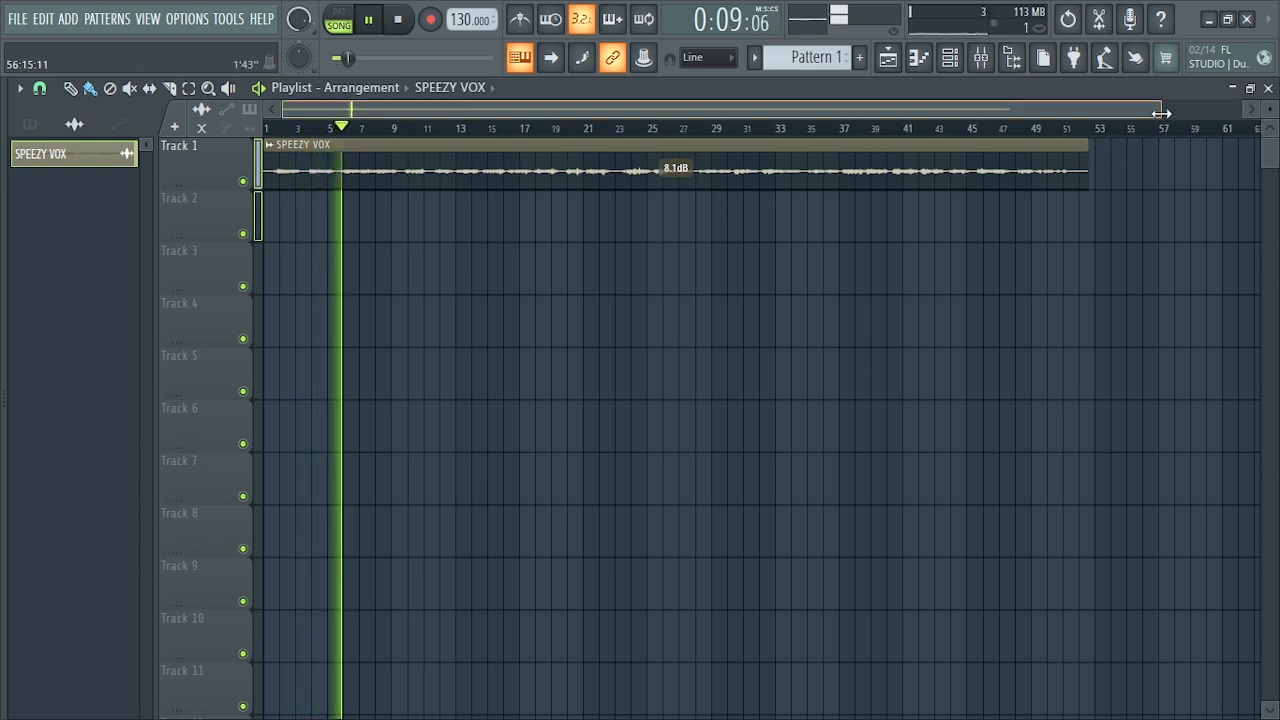
drag(1161, 113, 929, 103)
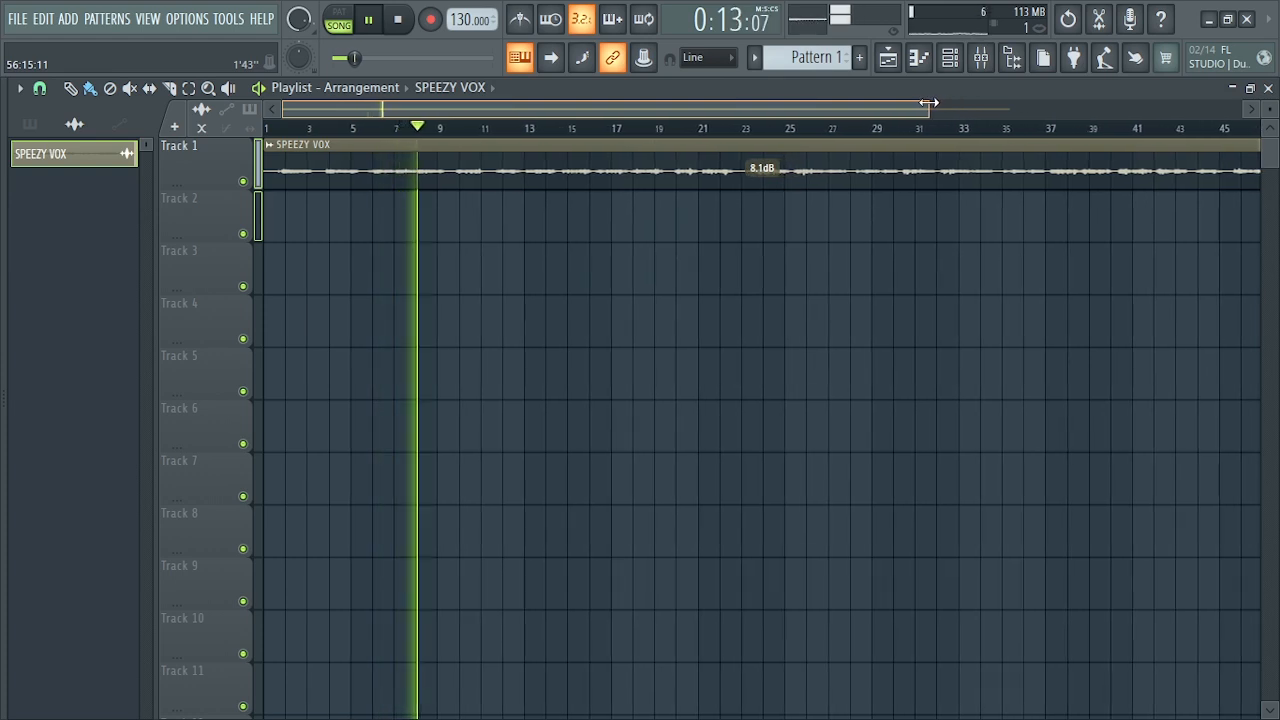
drag(929, 103, 1197, 112)
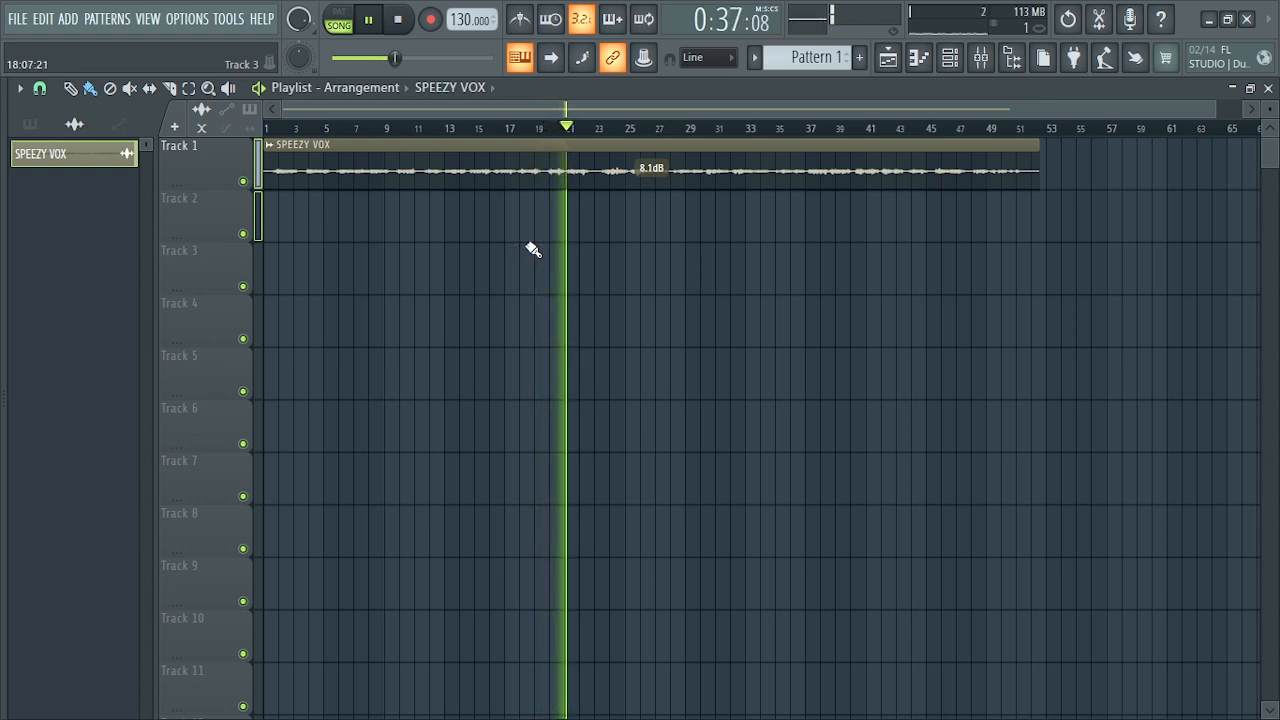
key(space)
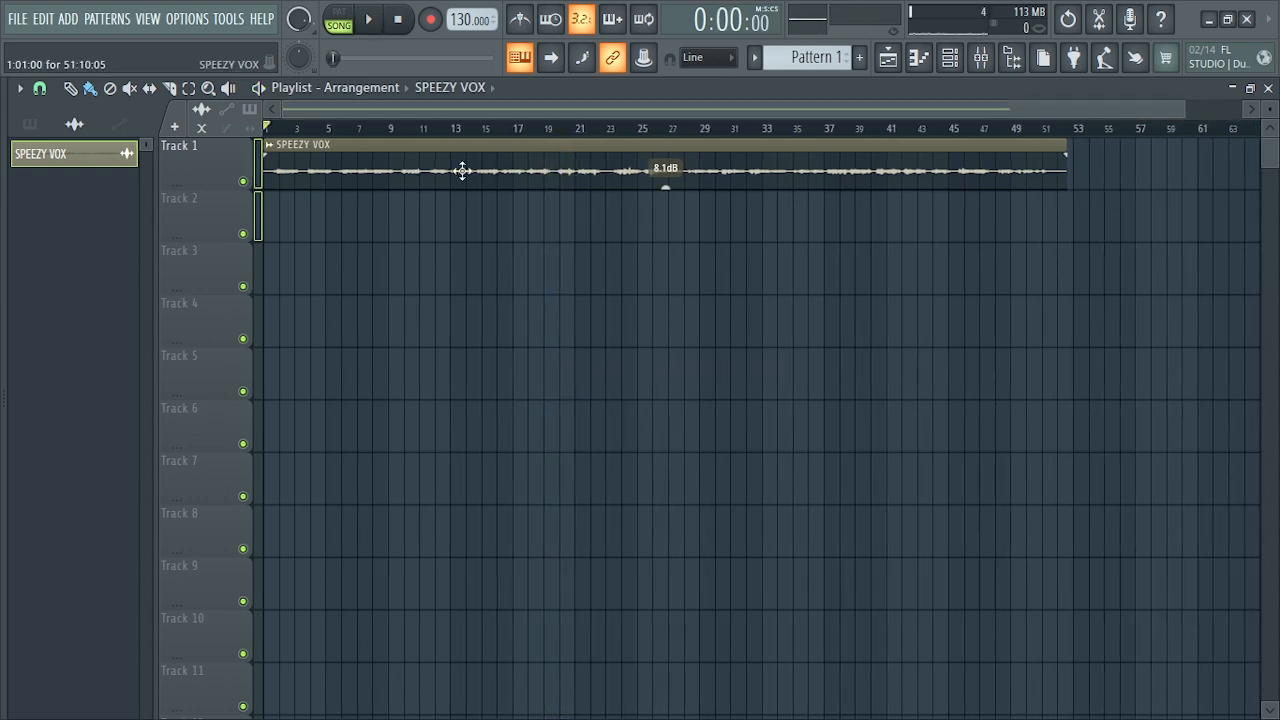
- Open the SPEEZY VOX clip's channel settings and route it to mixer track 1
double_click(340, 146)
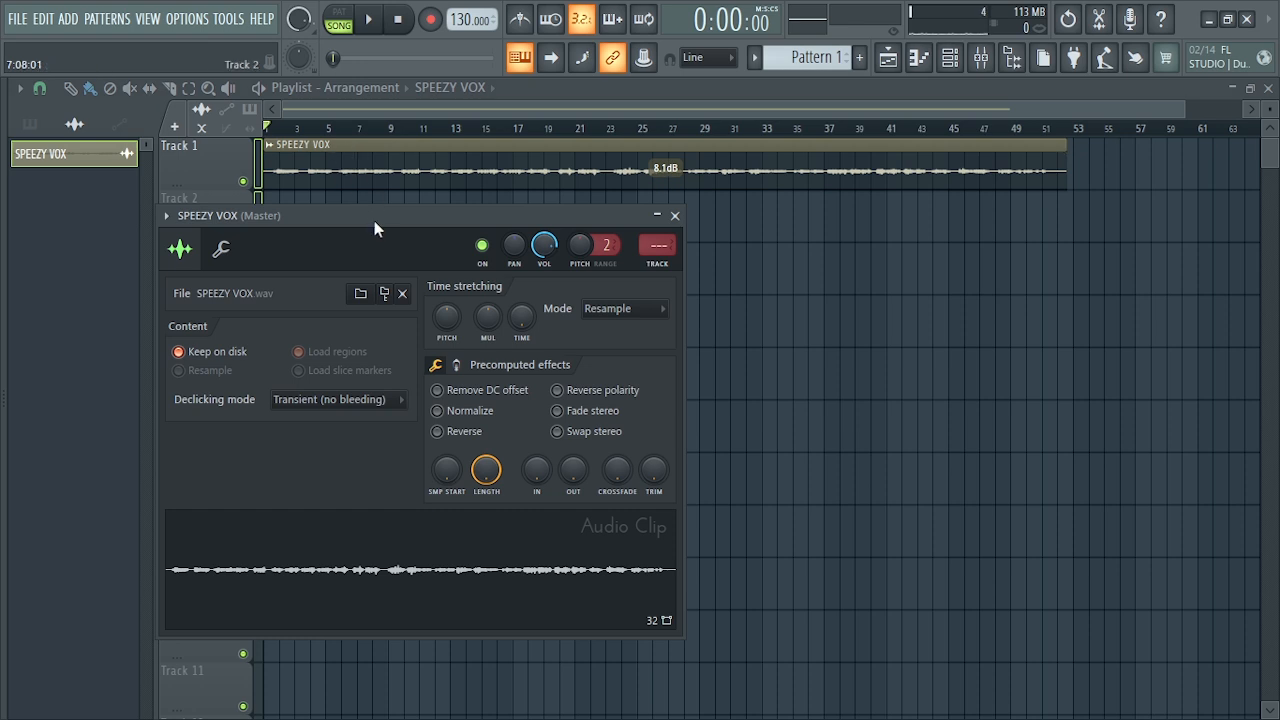
drag(377, 229, 523, 222)
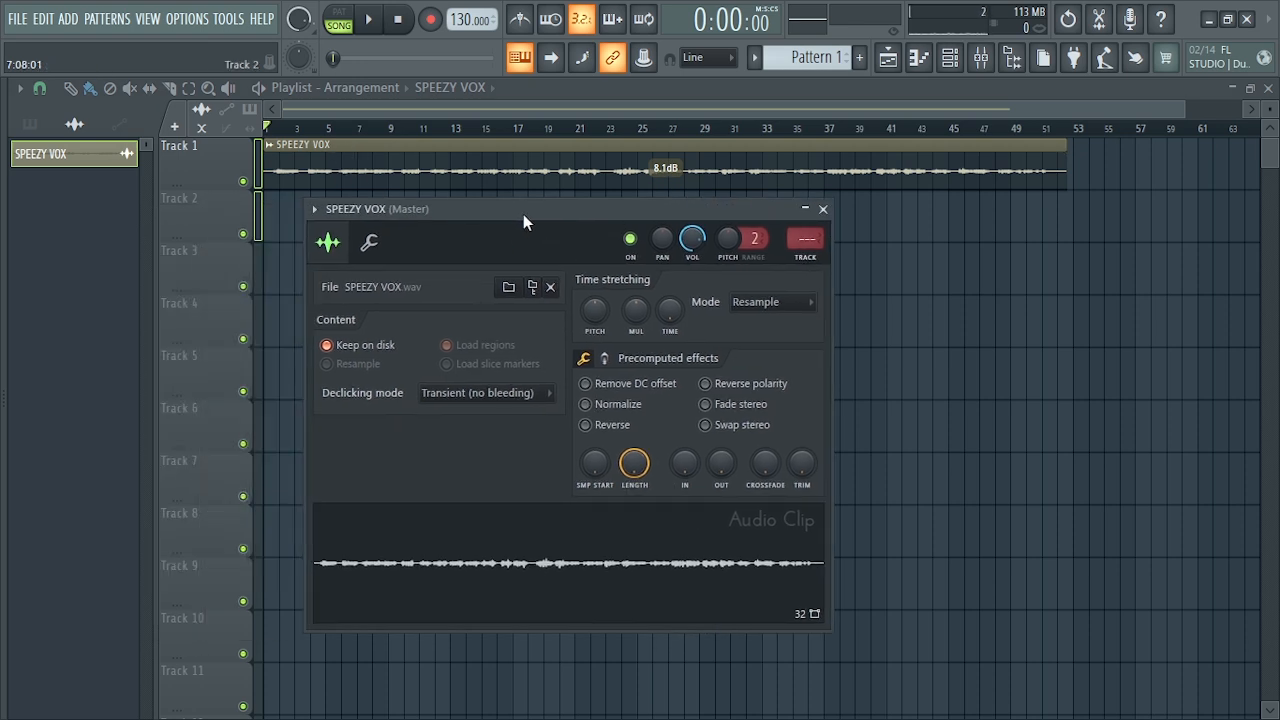
scroll(806, 247, up, 1)
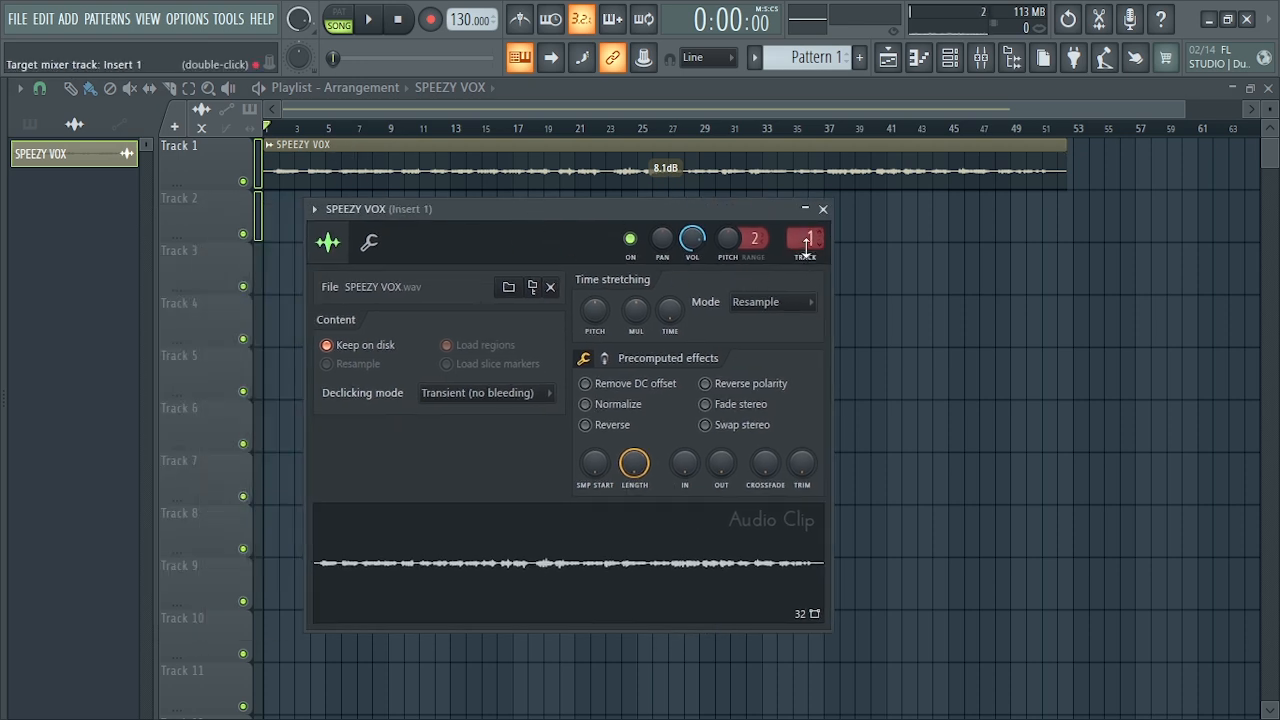
- Open the mixer, reposition it over the playlist and widen its window on both sides
click(980, 57)
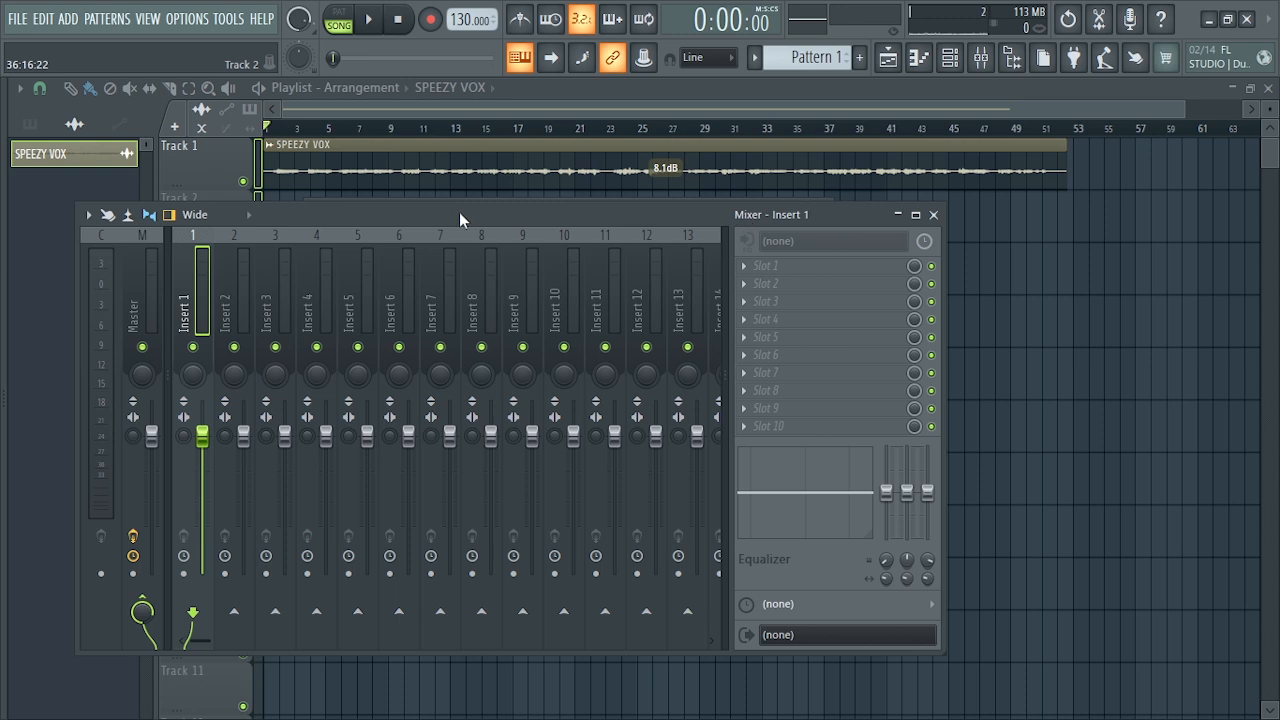
drag(459, 212, 641, 188)
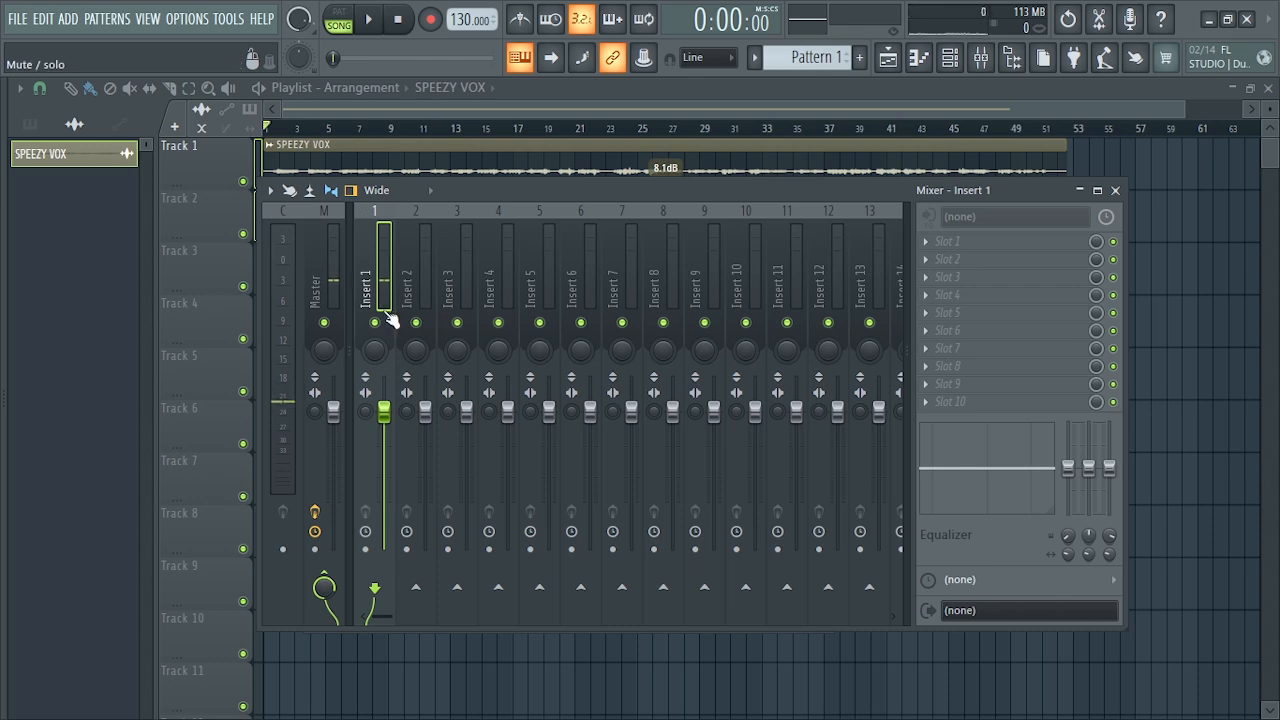
drag(261, 365, 86, 355)
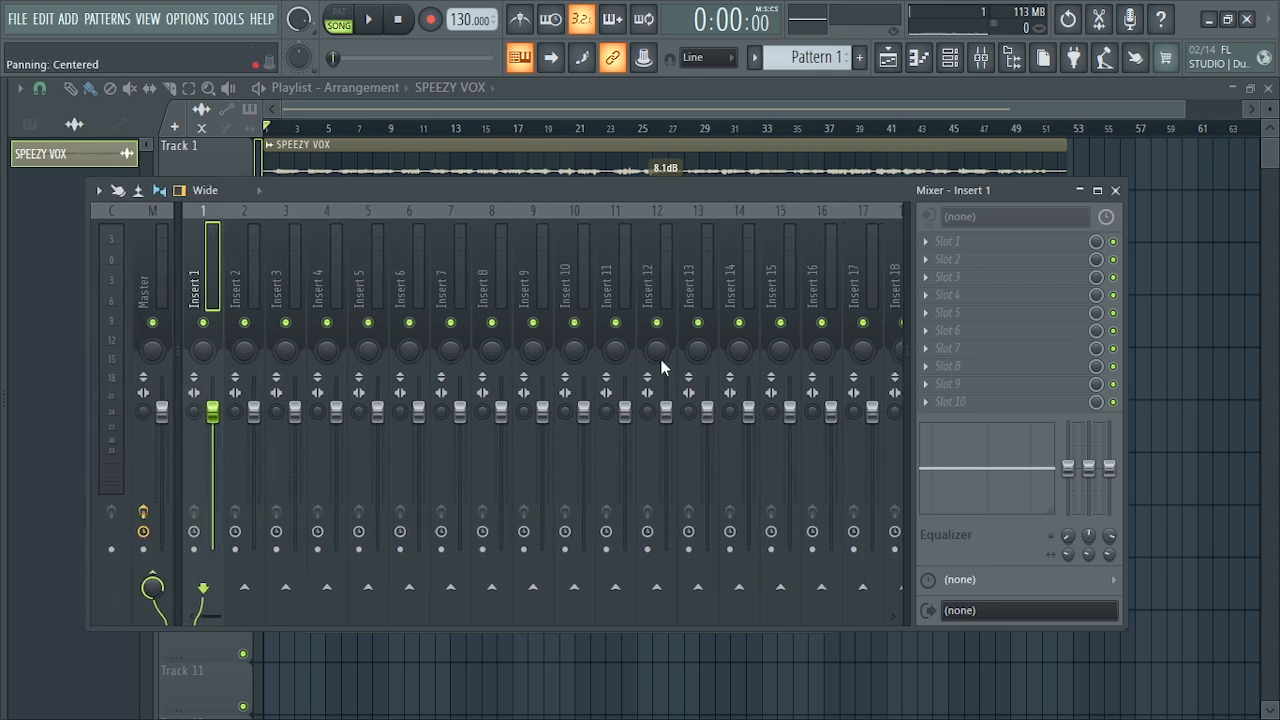
drag(1128, 412, 1217, 395)
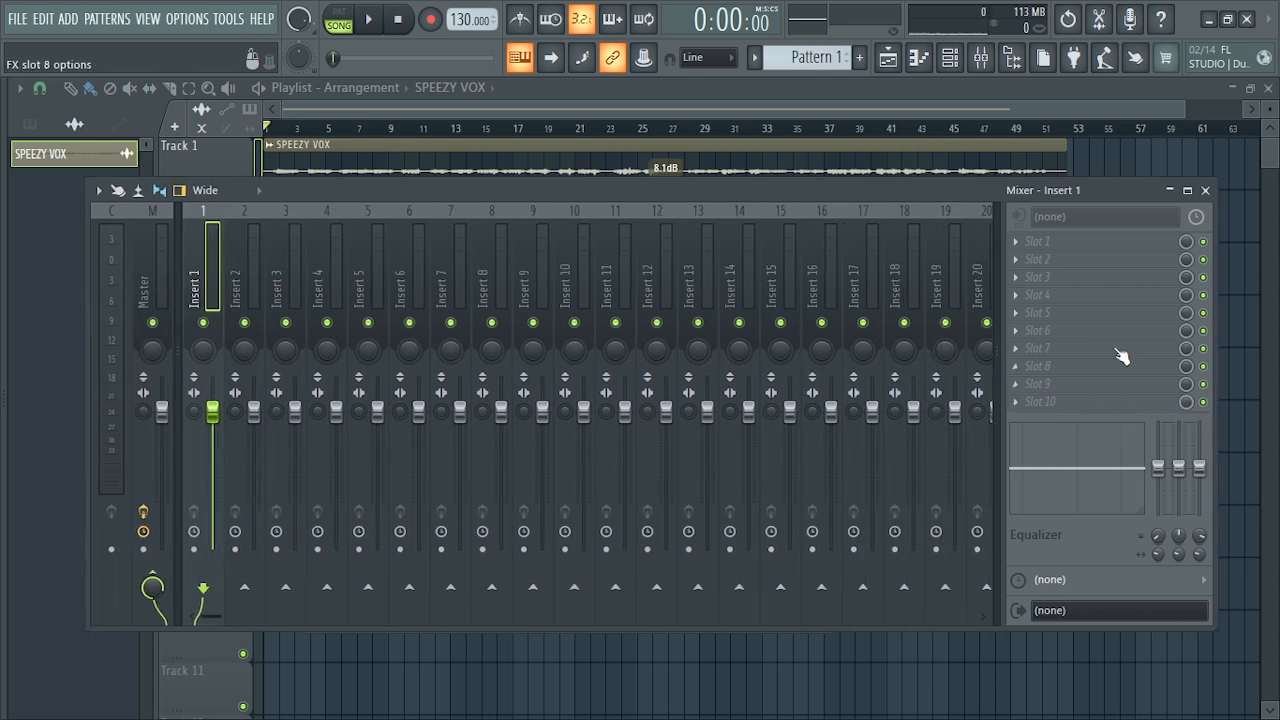
- Load Auto-Key into effect slot 1 of Insert 1 and move its window to the centre
click(1018, 242)
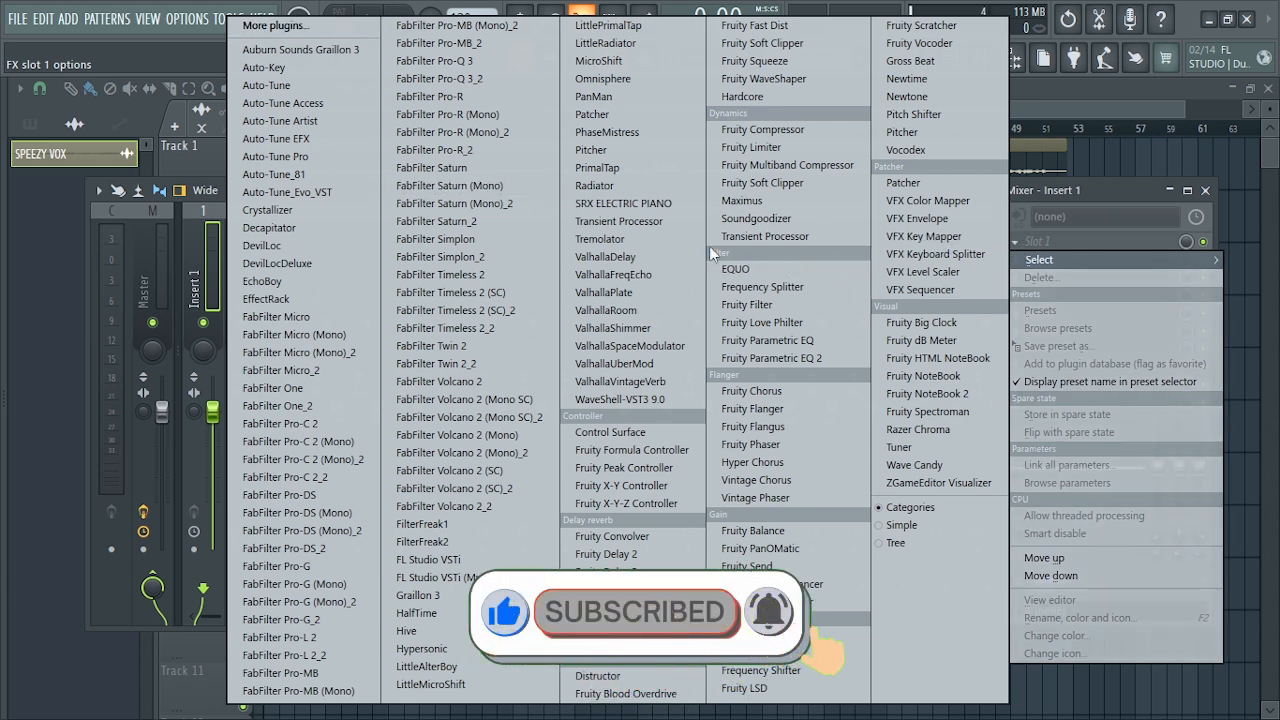
click(209, 187)
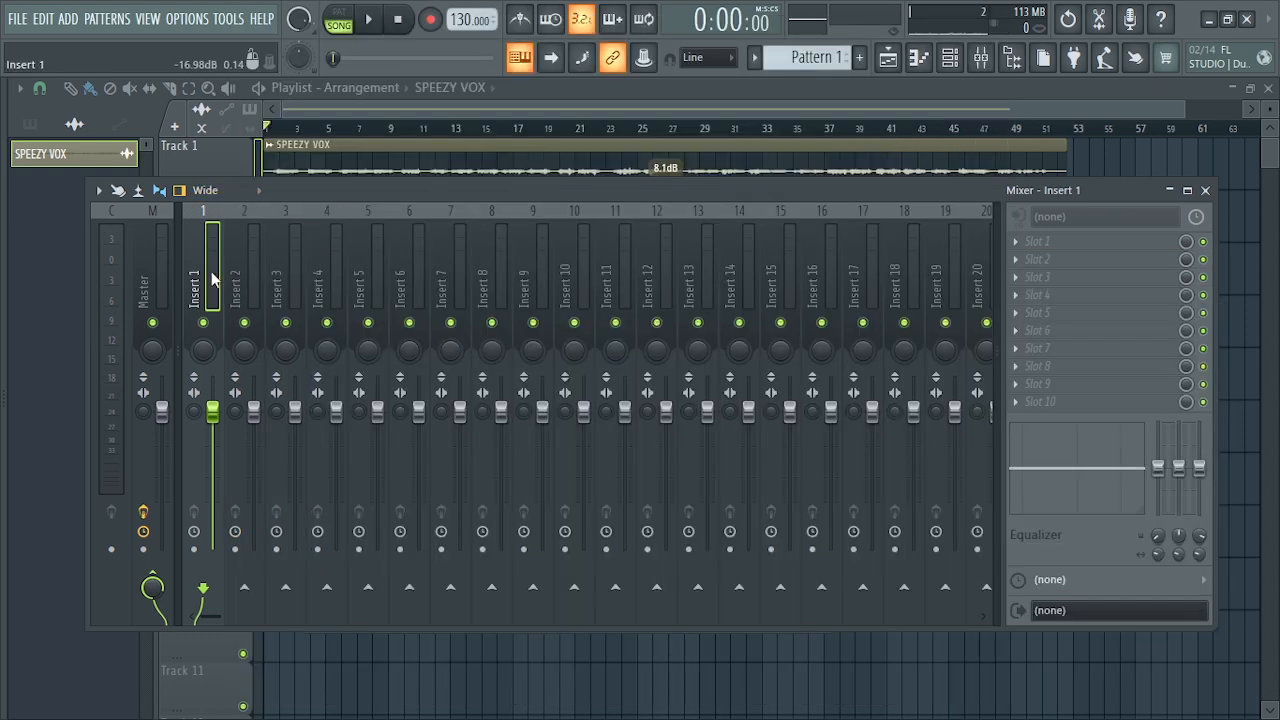
click(1014, 242)
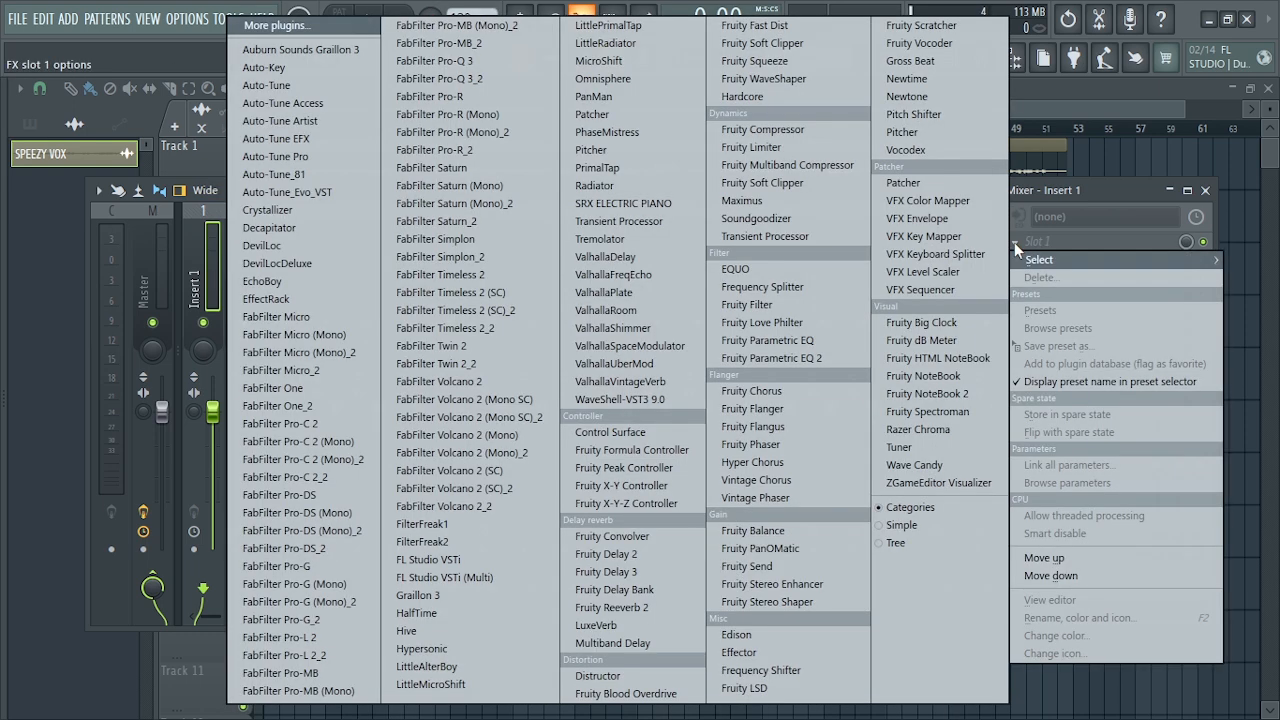
click(321, 73)
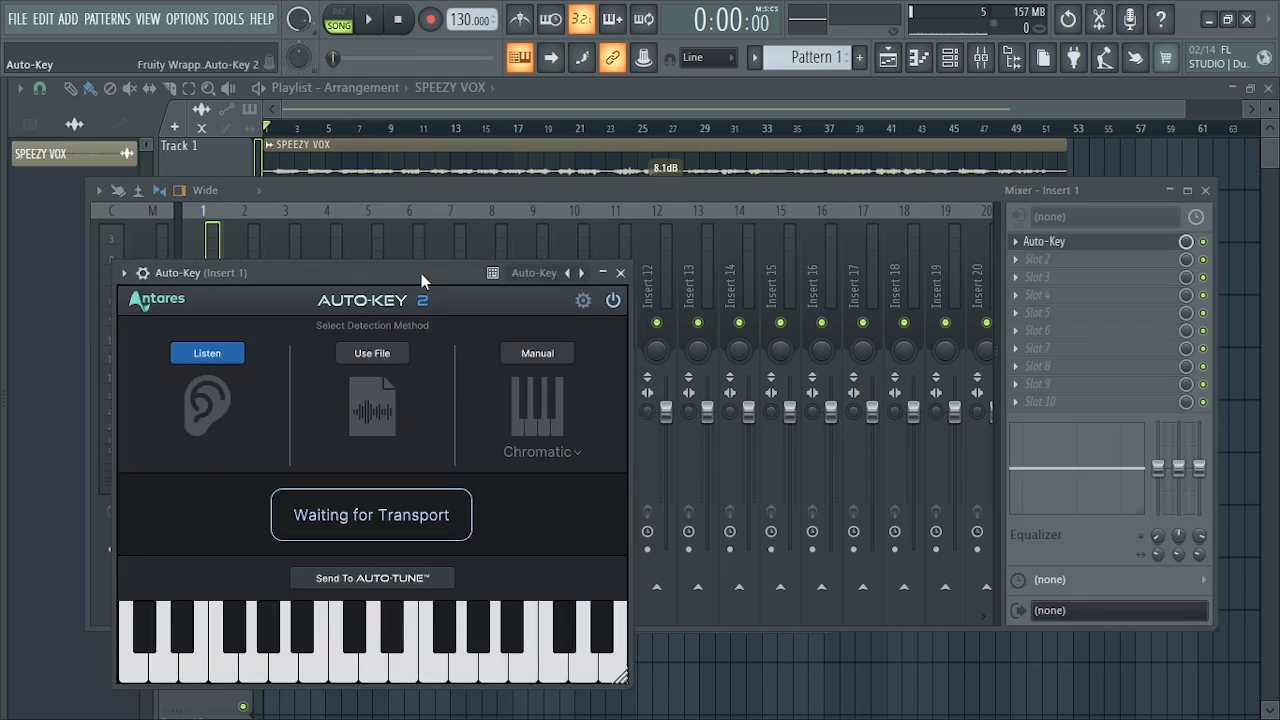
drag(421, 273, 708, 197)
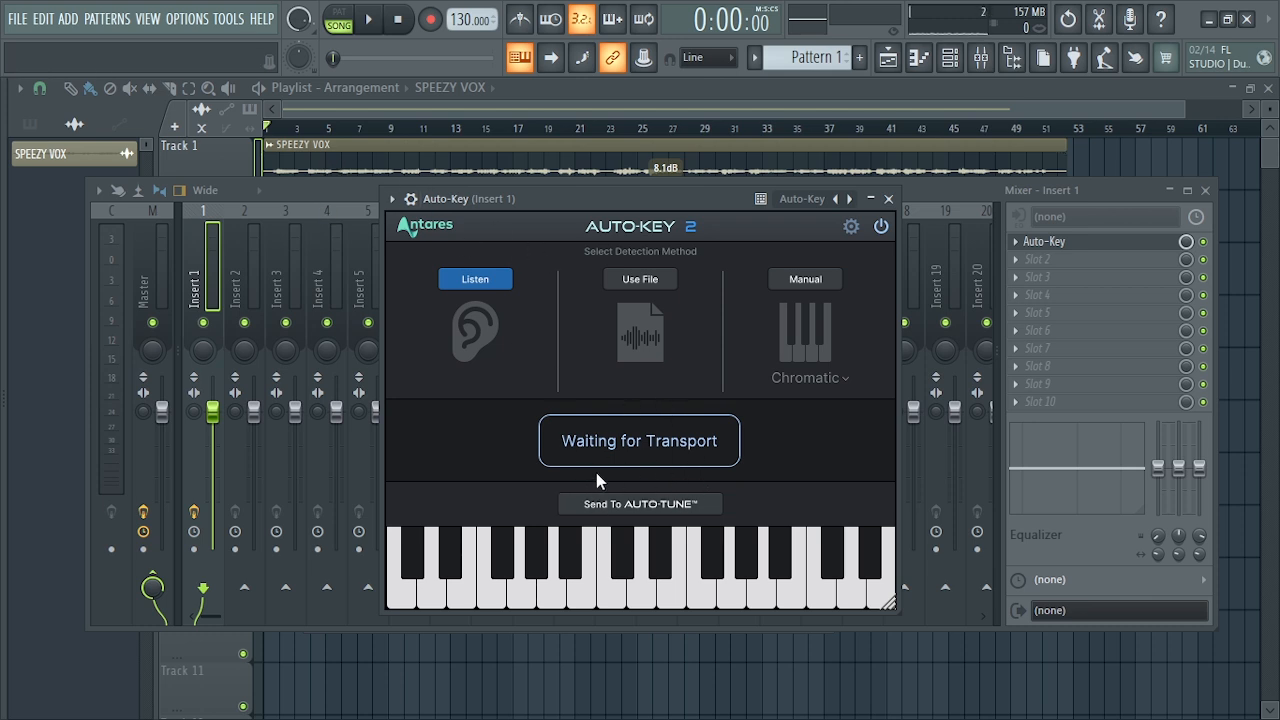
- Play the vocal twice so Auto-Key detects its key, and close and bypass the plug-in
key(space)
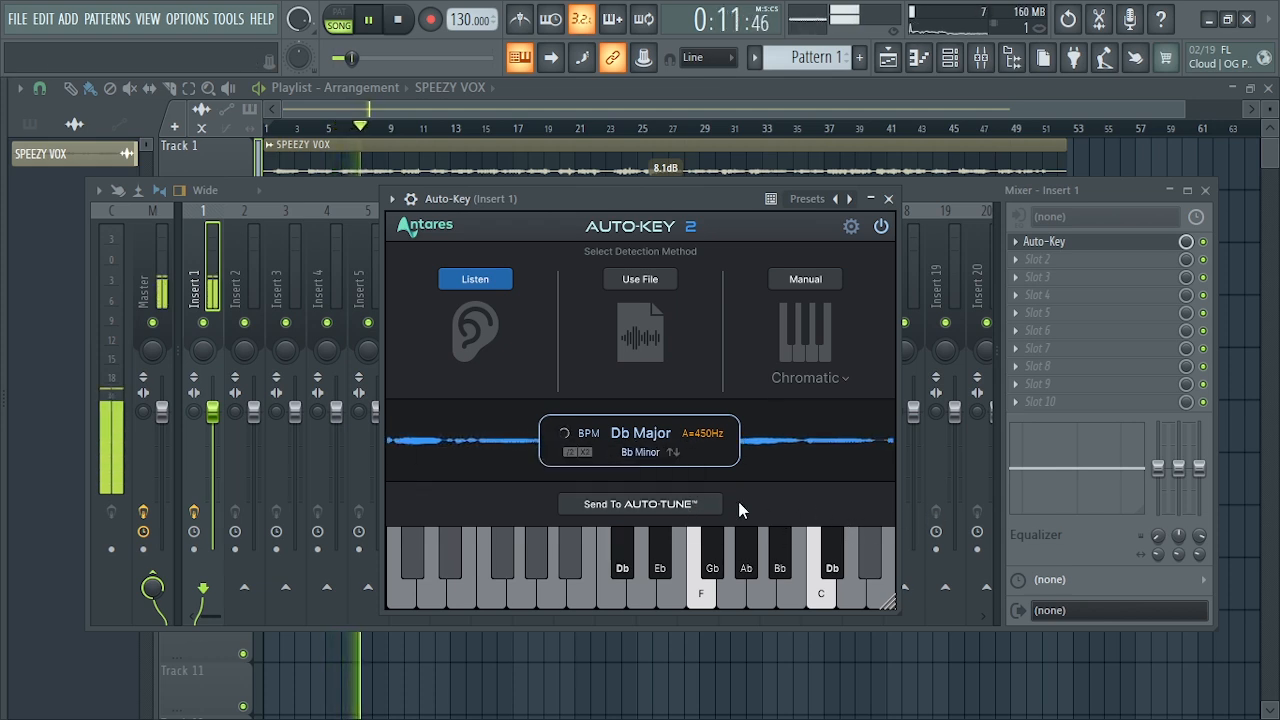
key(space)
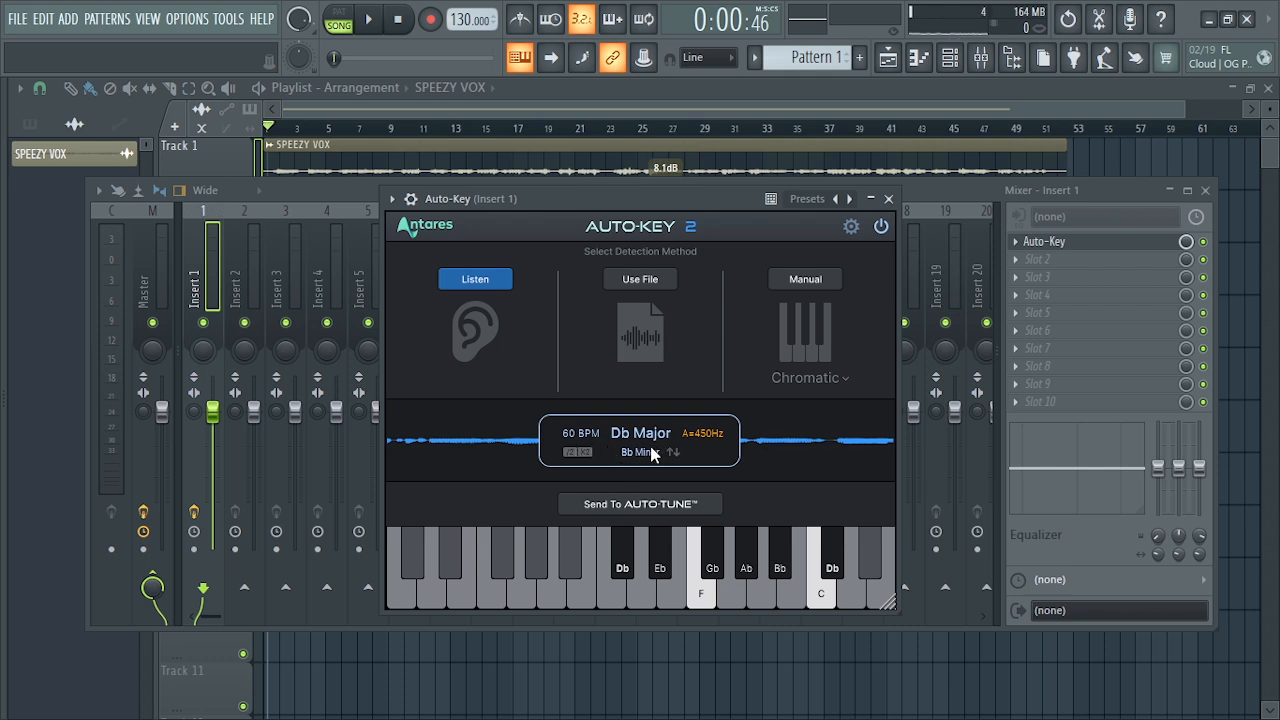
key(space)
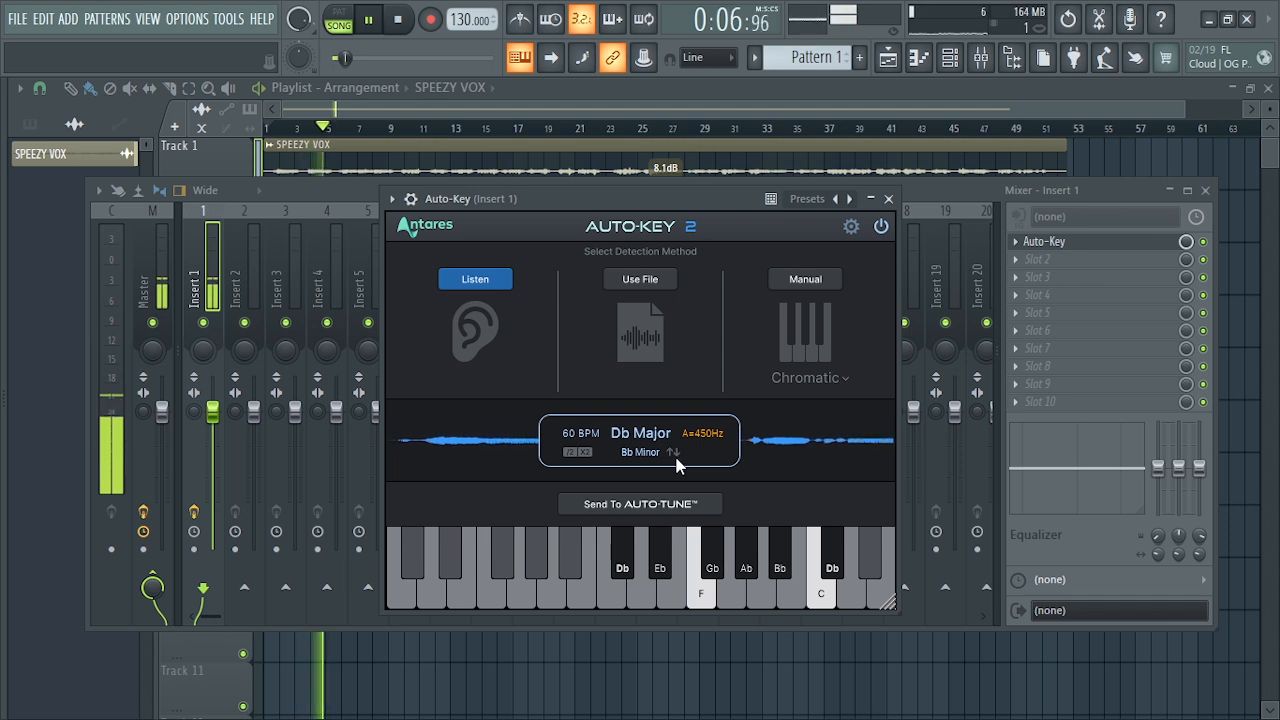
key(space)
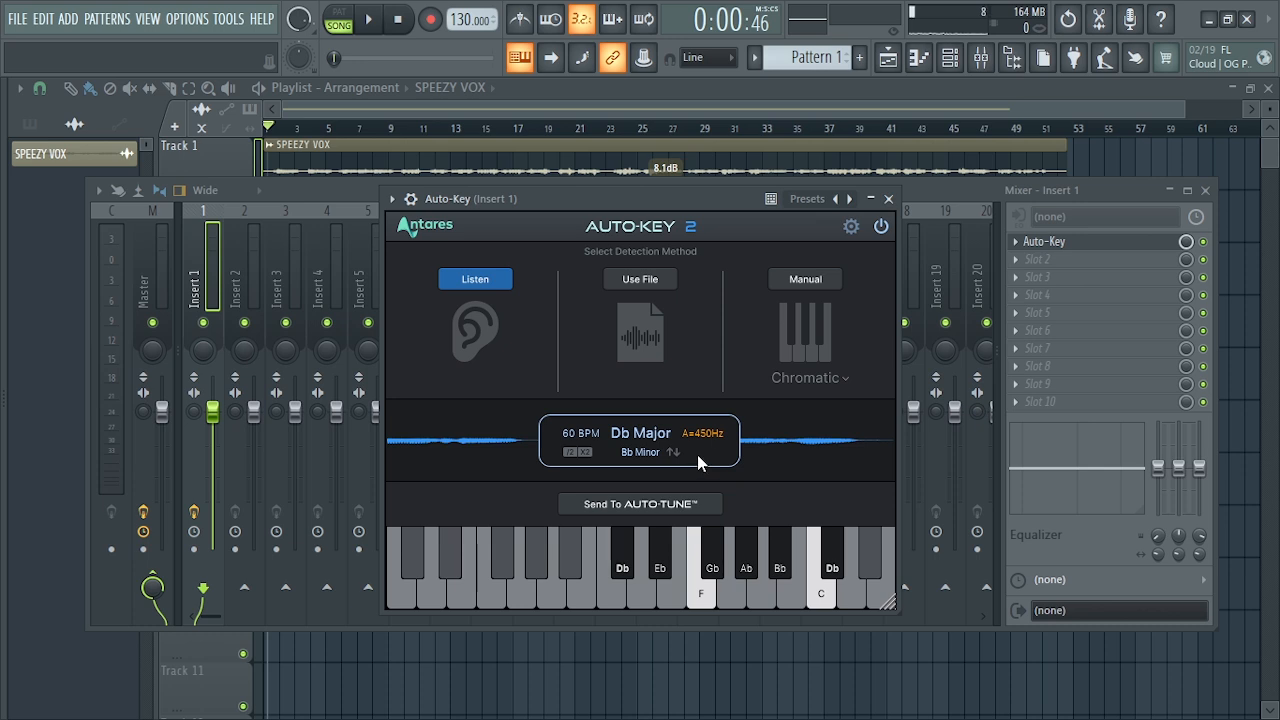
mouse_move(693, 436)
click(888, 198)
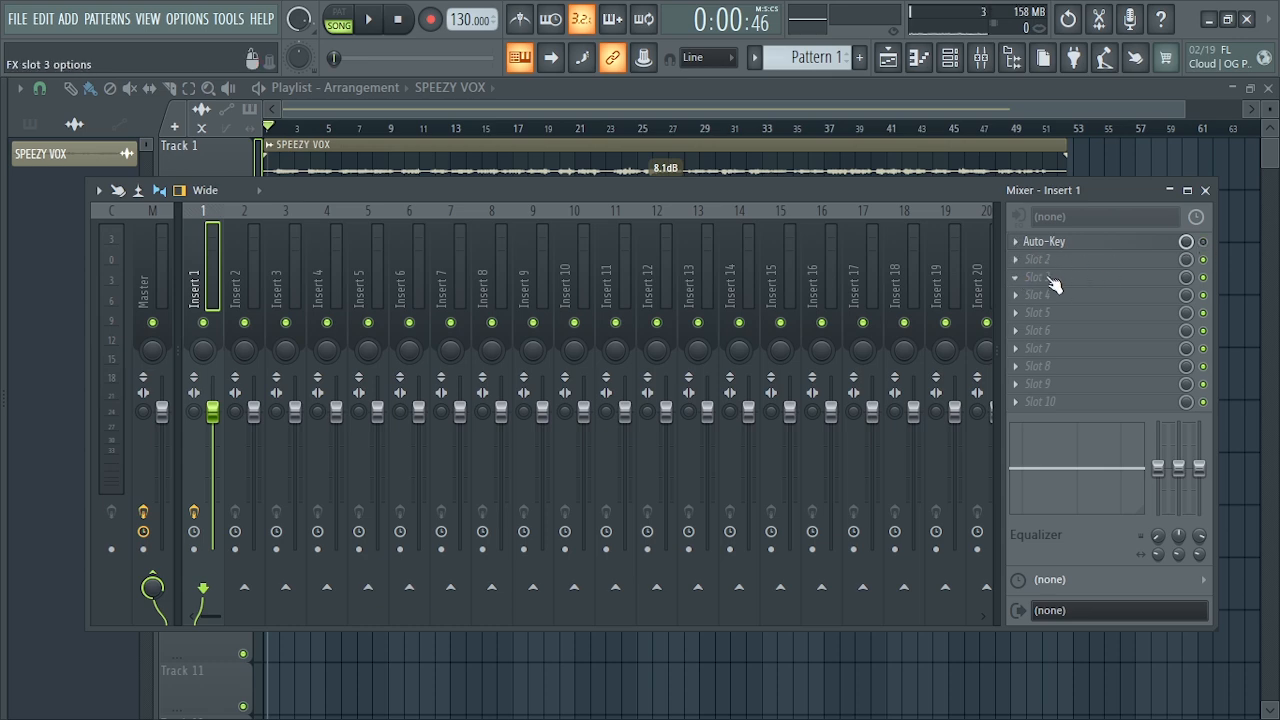
- Load Auto-Tune Artist into slot 3 of Insert 1 and set its key to Db and scale to Major
click(1022, 278)
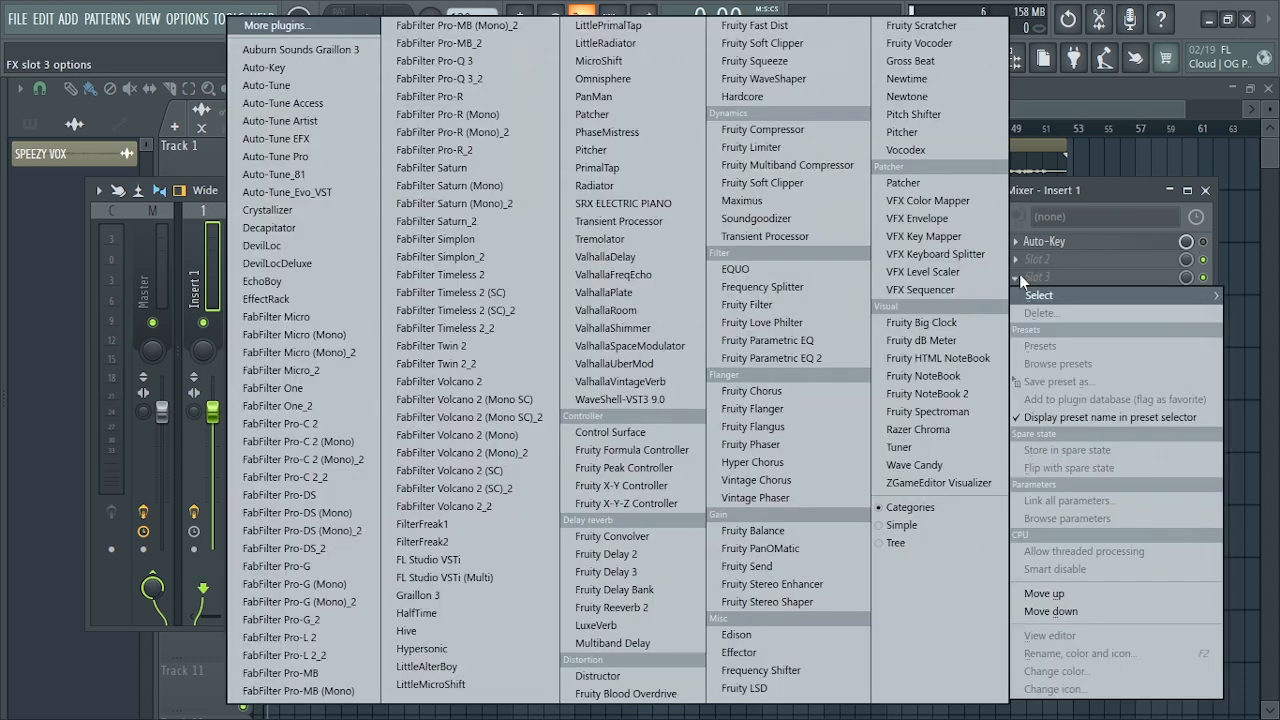
click(295, 120)
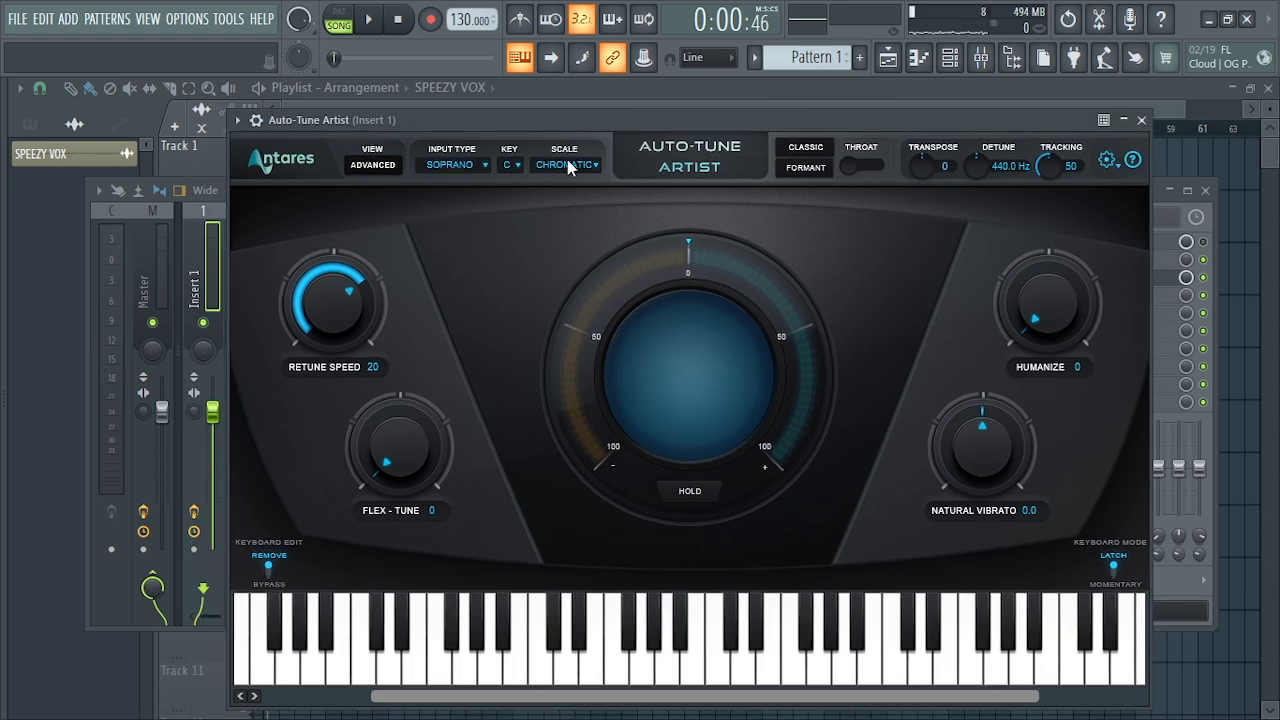
click(513, 170)
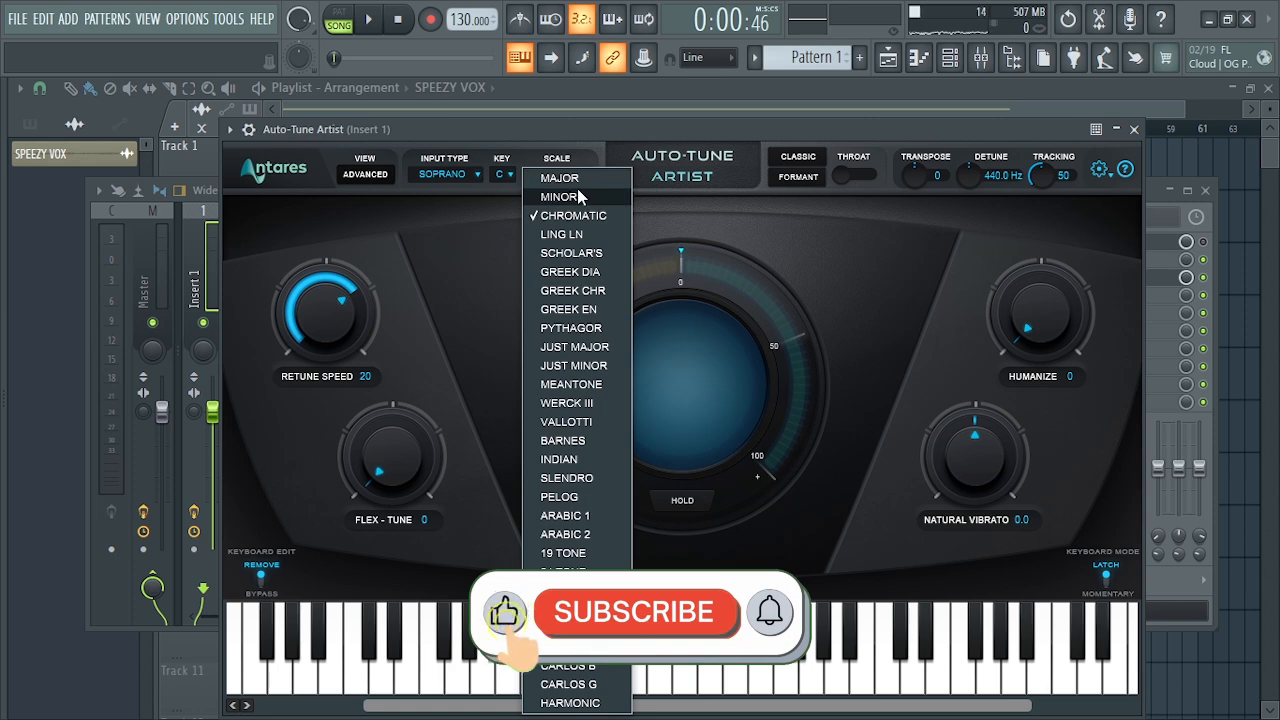
click(562, 177)
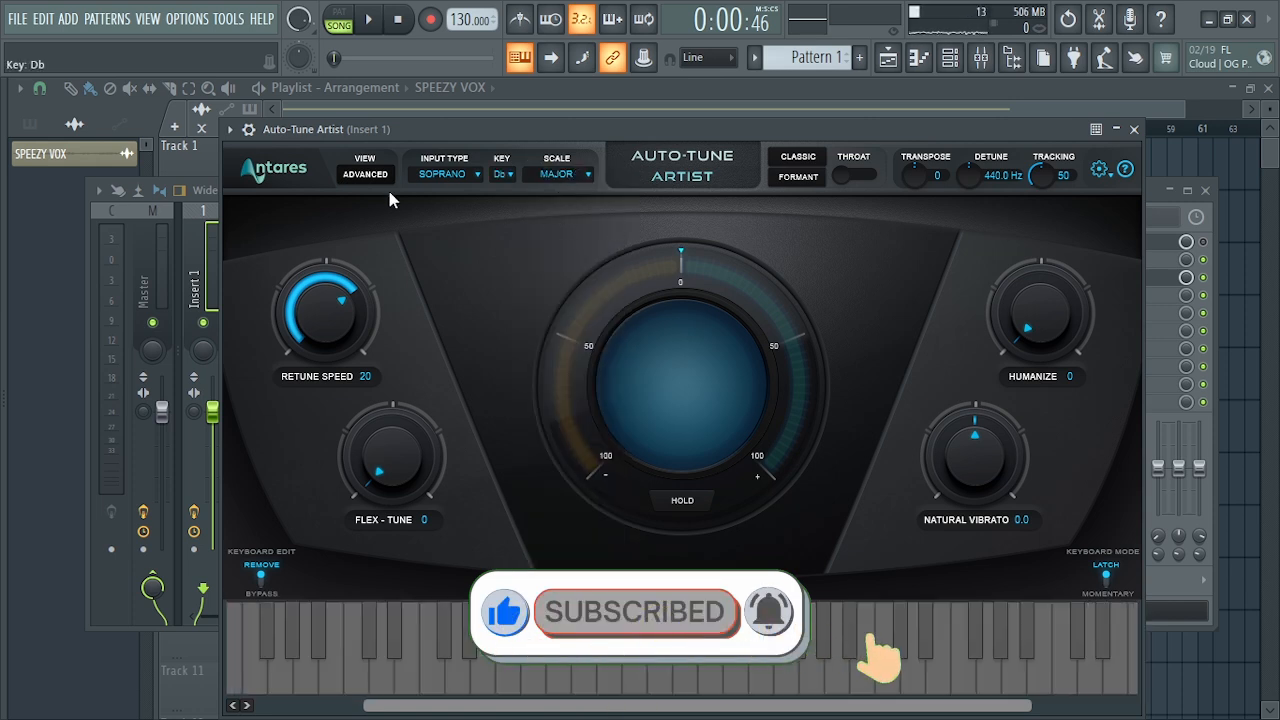
mouse_move(460, 133)
mouse_down()
mouse_move(518, 149)
mouse_move(505, 167)
mouse_move(474, 168)
mouse_move(452, 150)
mouse_up()
- Audition the vocal while setting Auto-Tune Artist to Retune Speed 0, key C, Flex-Tune 19 and Humanize 19
key(space)
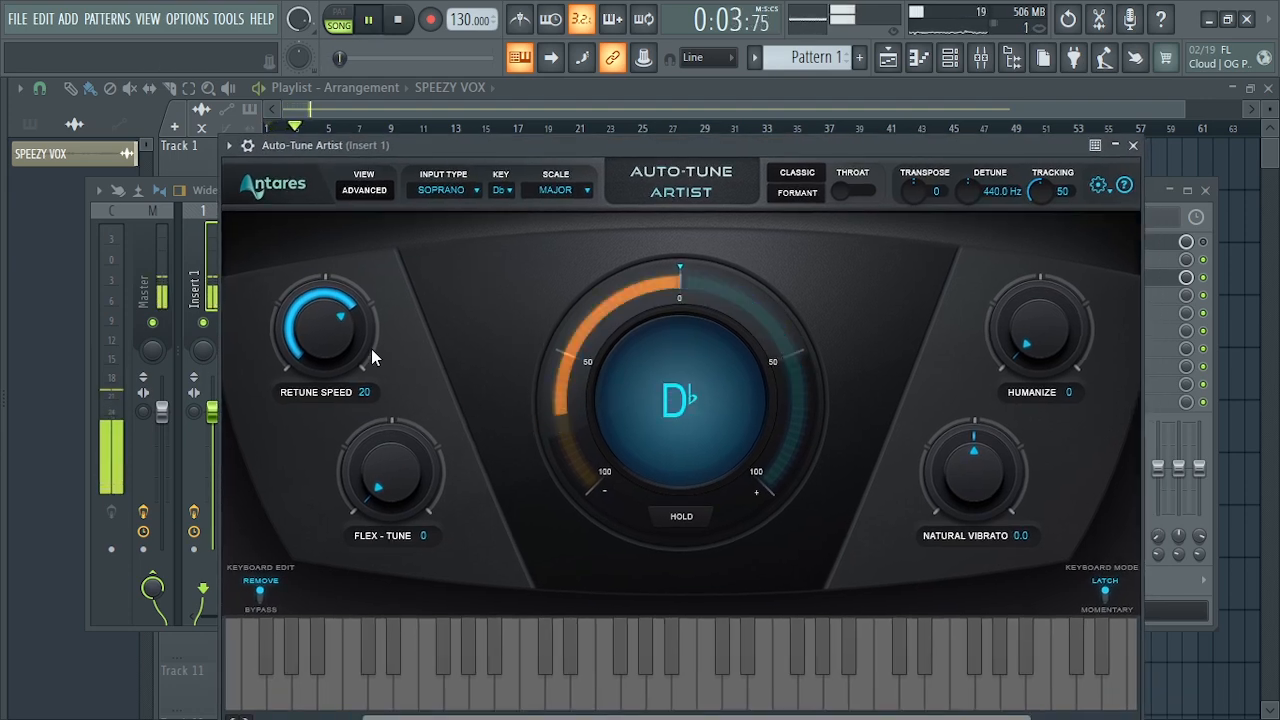
drag(343, 350, 358, 261)
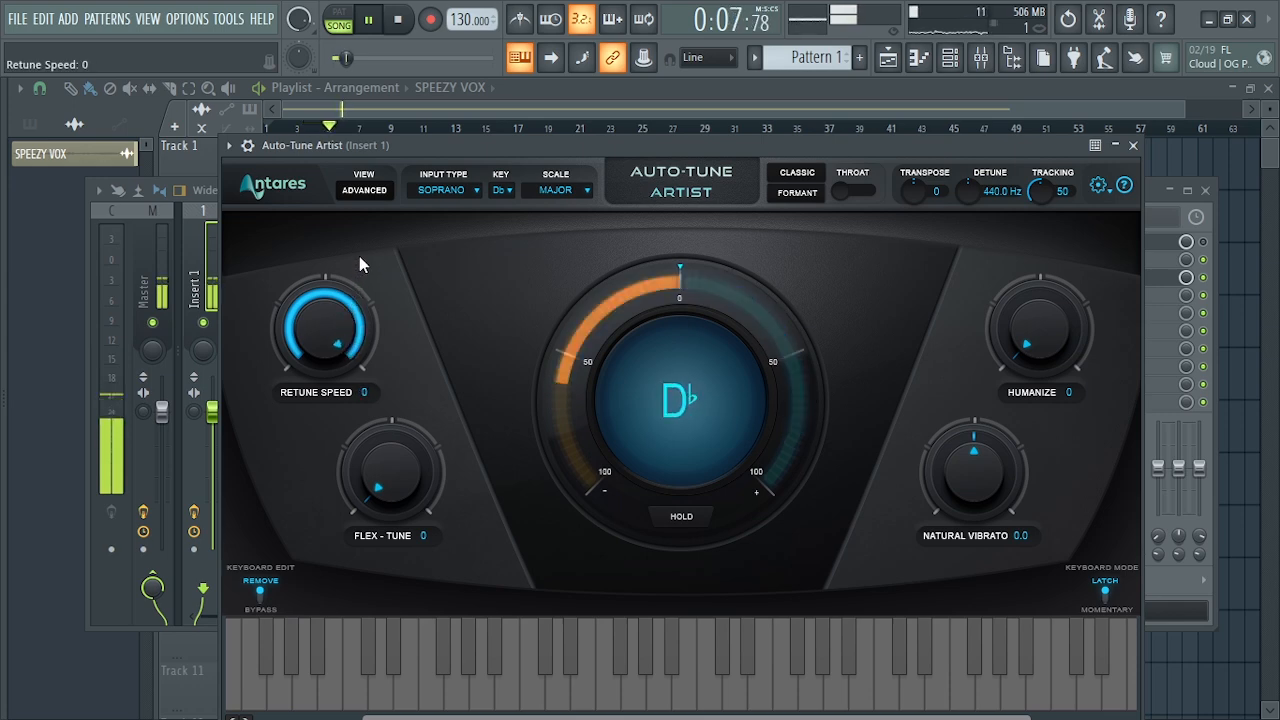
click(505, 190)
click(518, 231)
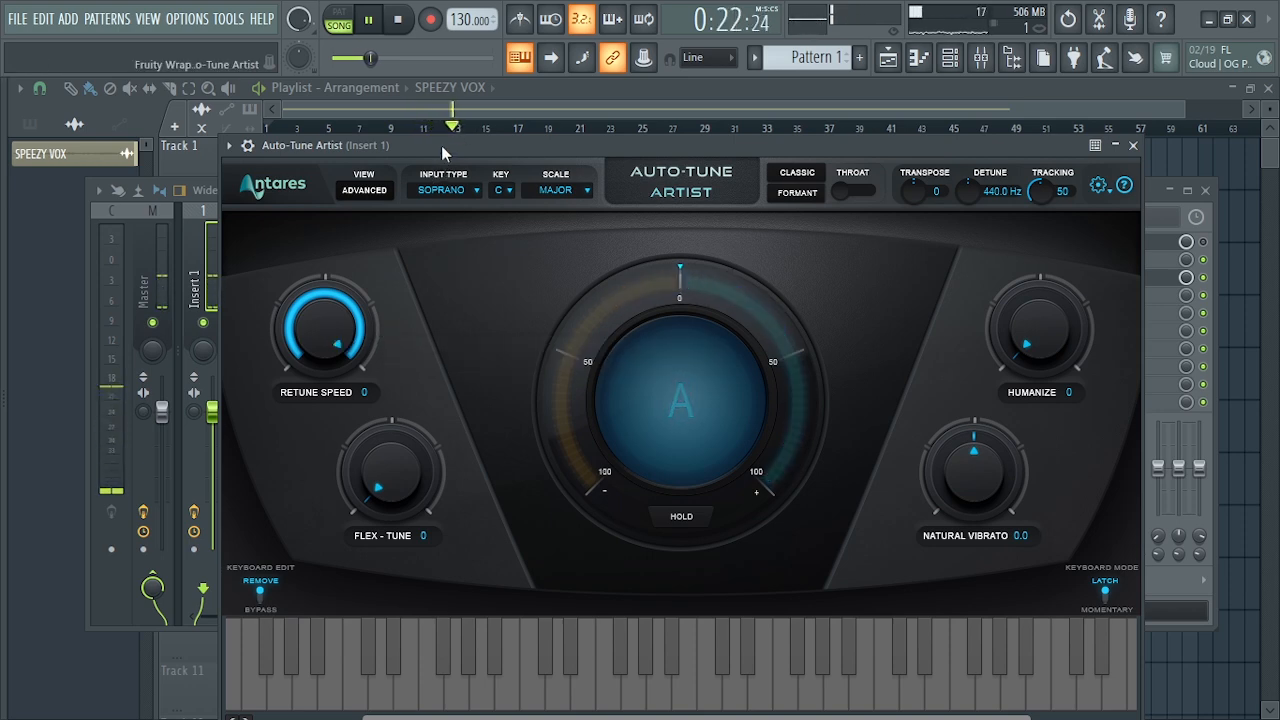
key(space)
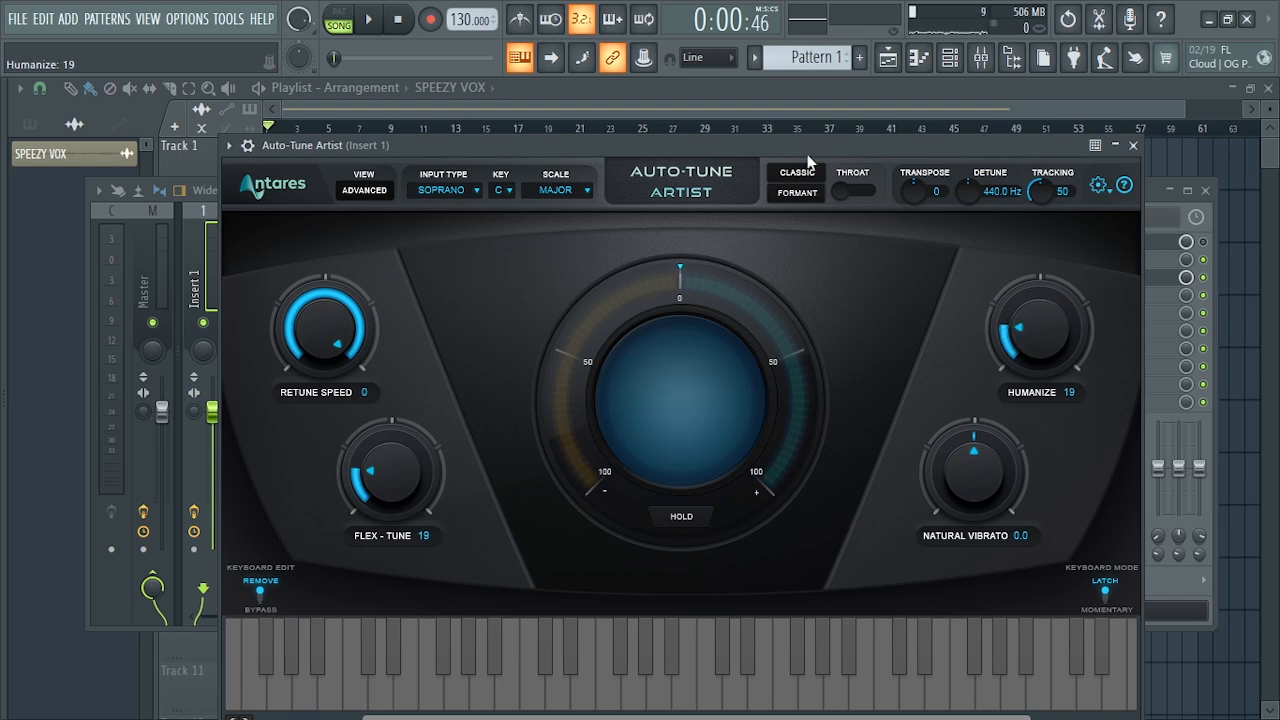
- Reposition the Auto-Tune Artist window and set Retune Speed to 4 while the vocal plays
drag(806, 148, 805, 108)
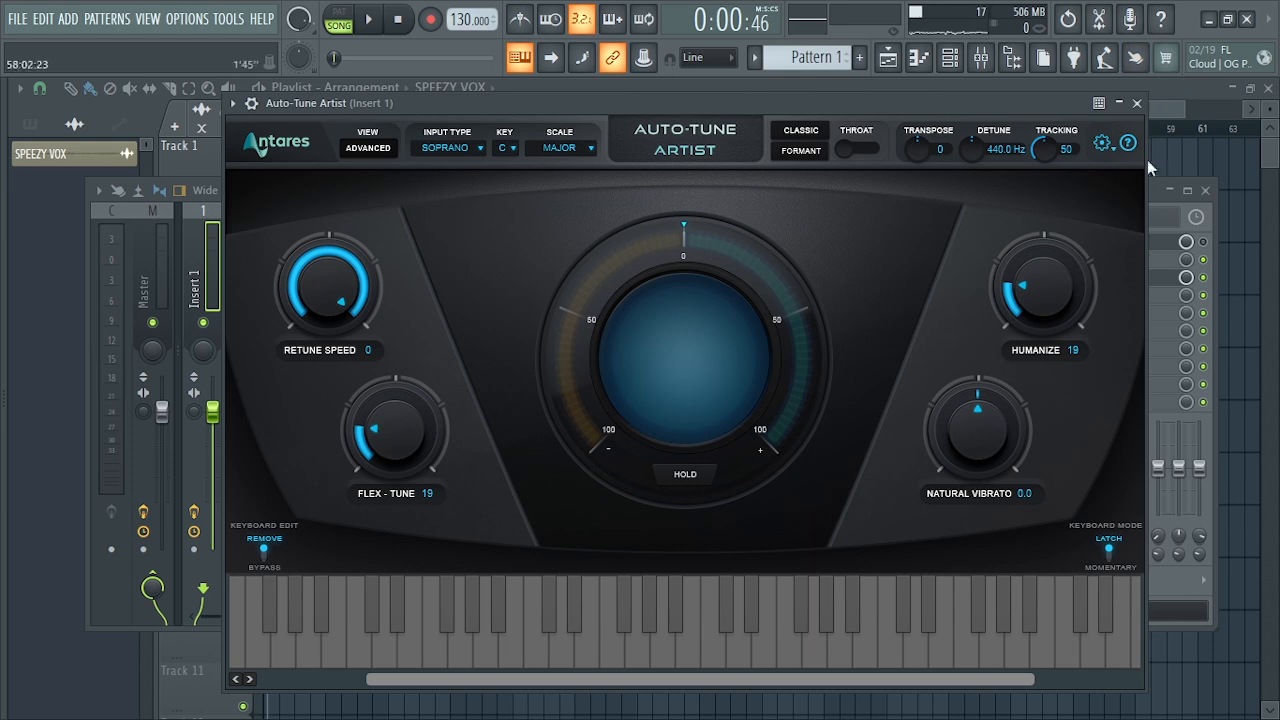
drag(875, 101, 871, 114)
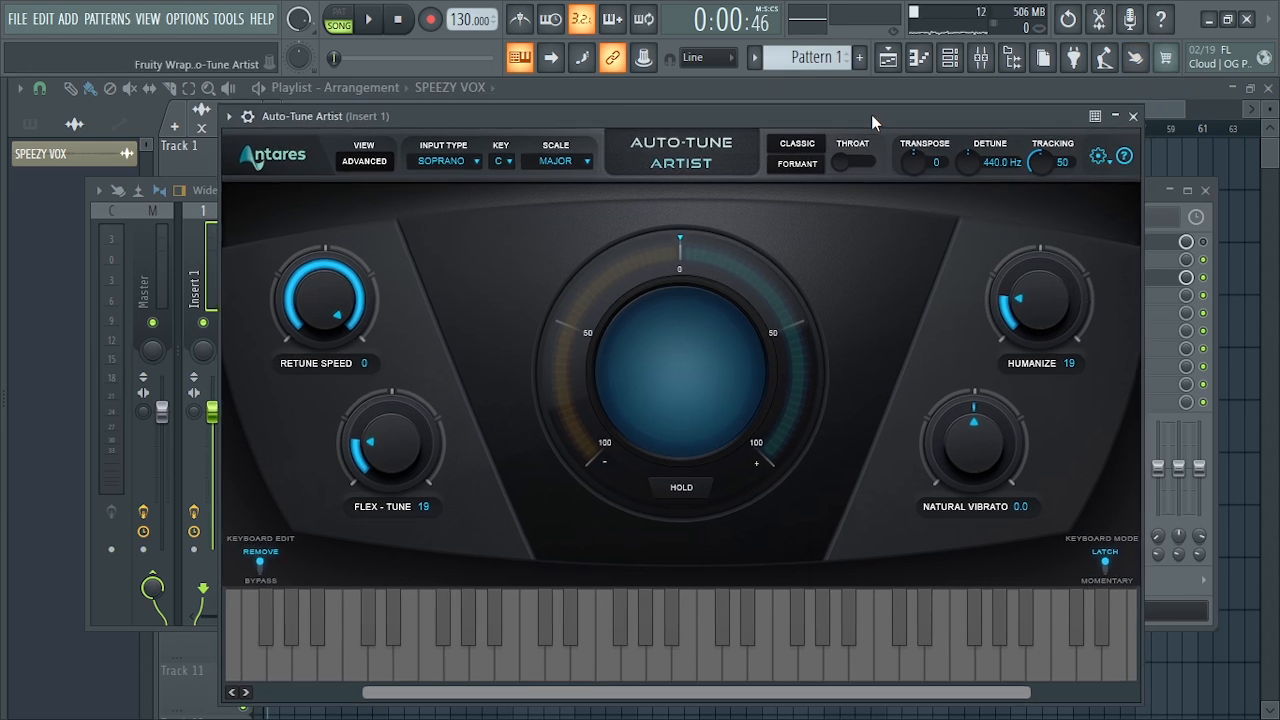
key(space)
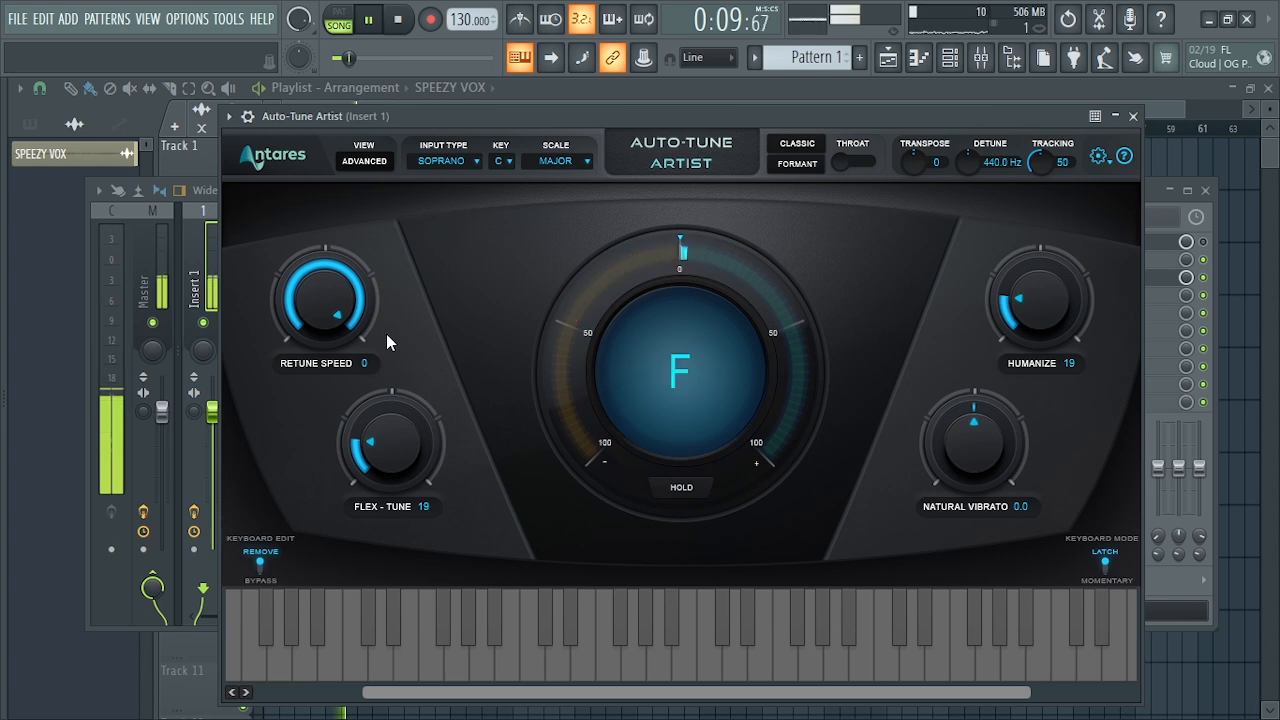
drag(339, 300, 339, 314)
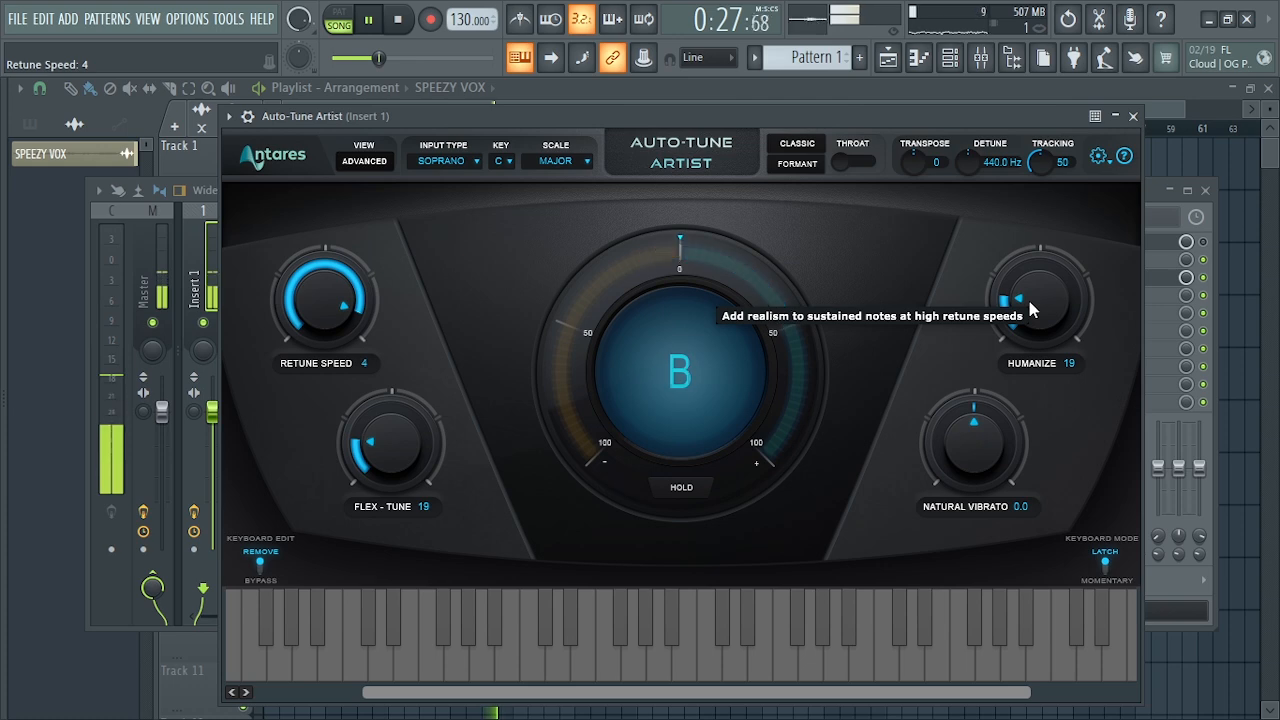
- Stop playback, close and bypass Auto-Tune Artist, and load Graillon 3 into slot 5 of Insert 1
key(space)
click(1133, 117)
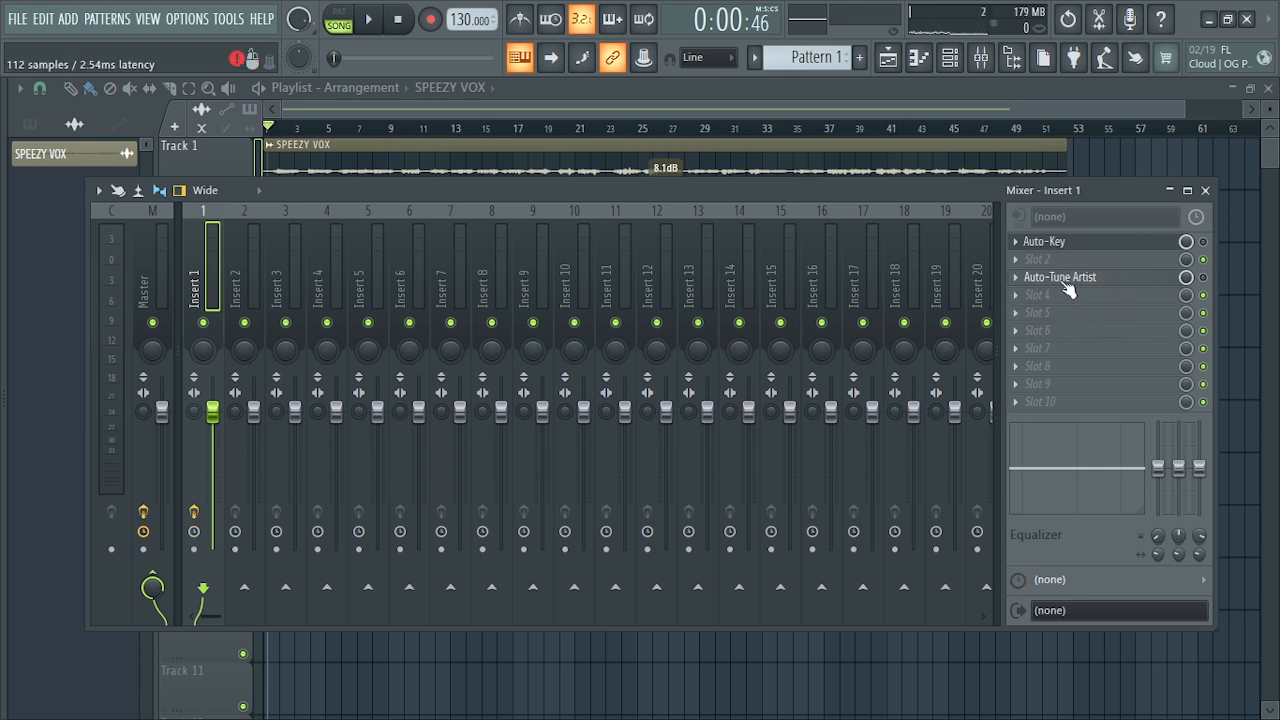
click(1019, 316)
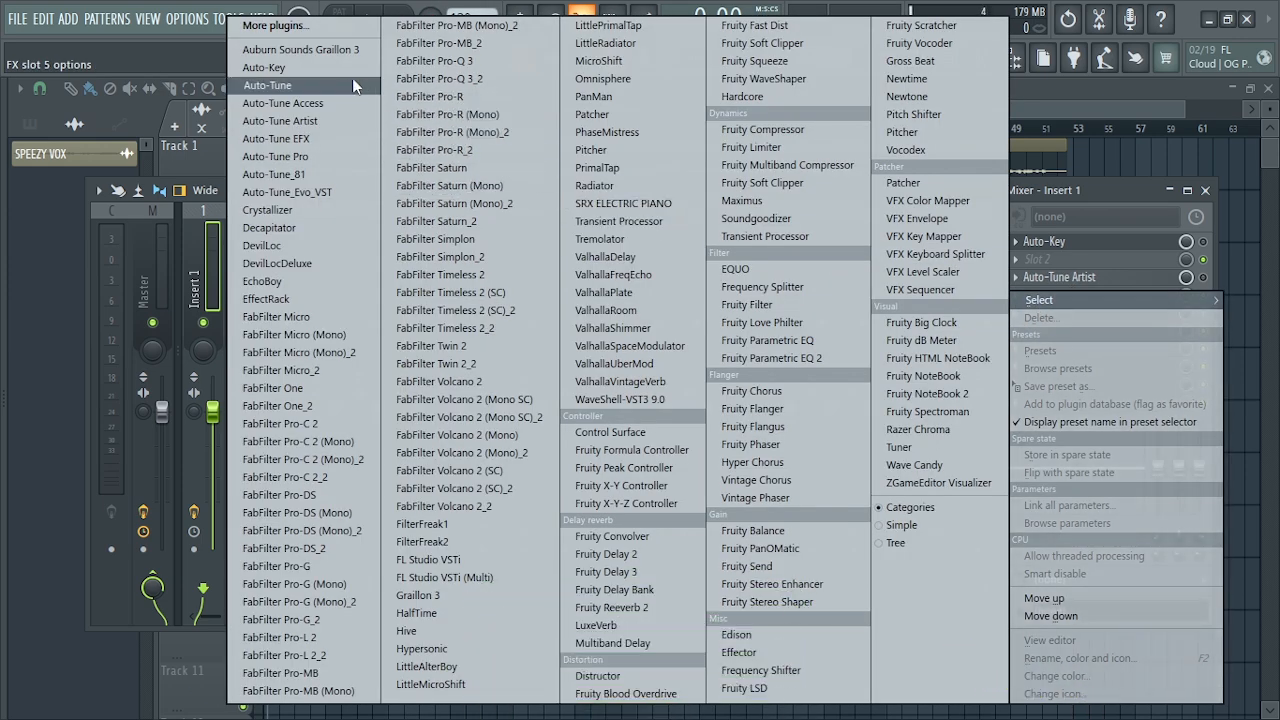
click(455, 593)
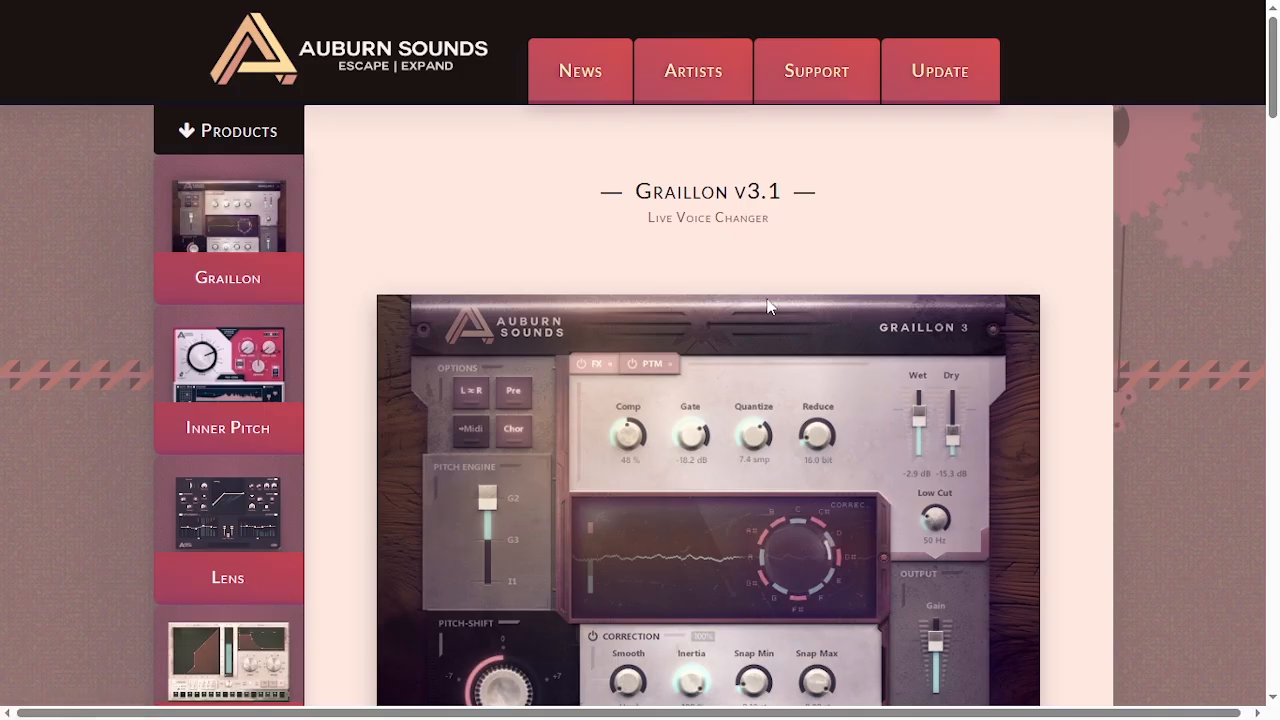
- Look through the Graillon 3 web page for the plug-in preview, the Free Edition download and the feature list
scroll(778, 301, down, 3)
scroll(778, 301, down, 1)
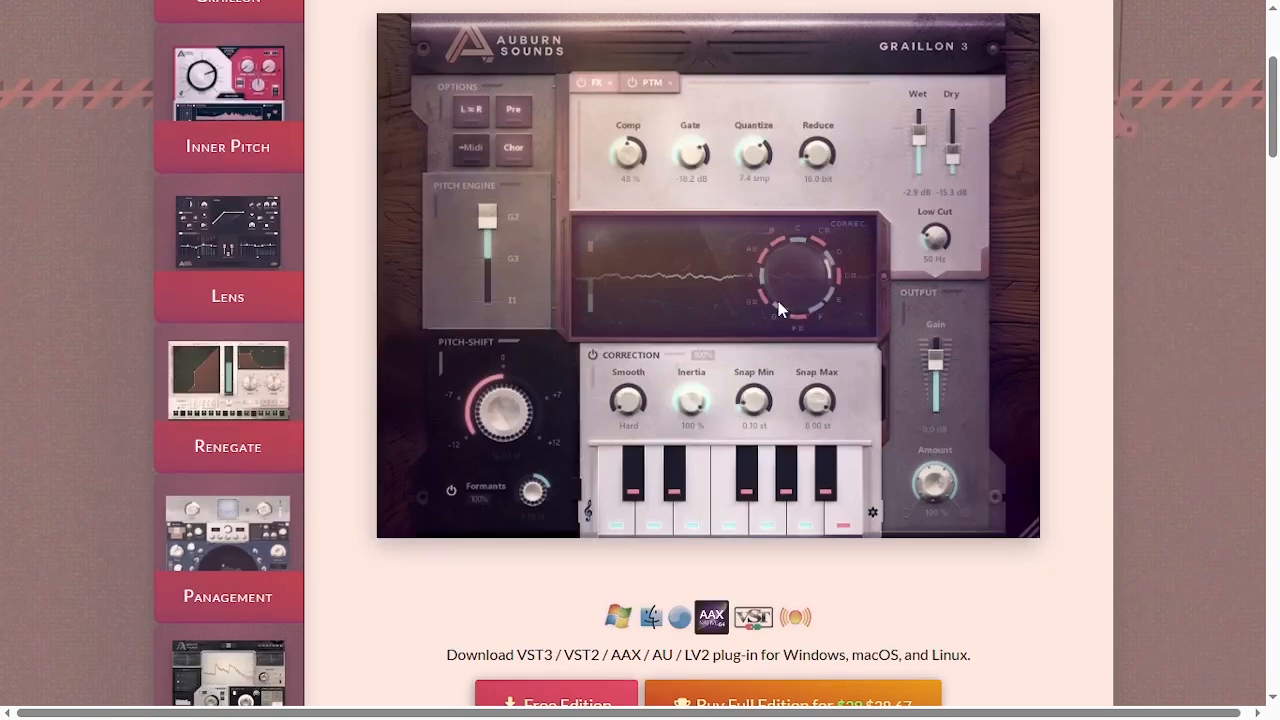
scroll(778, 301, down, 2)
scroll(780, 308, down, 2)
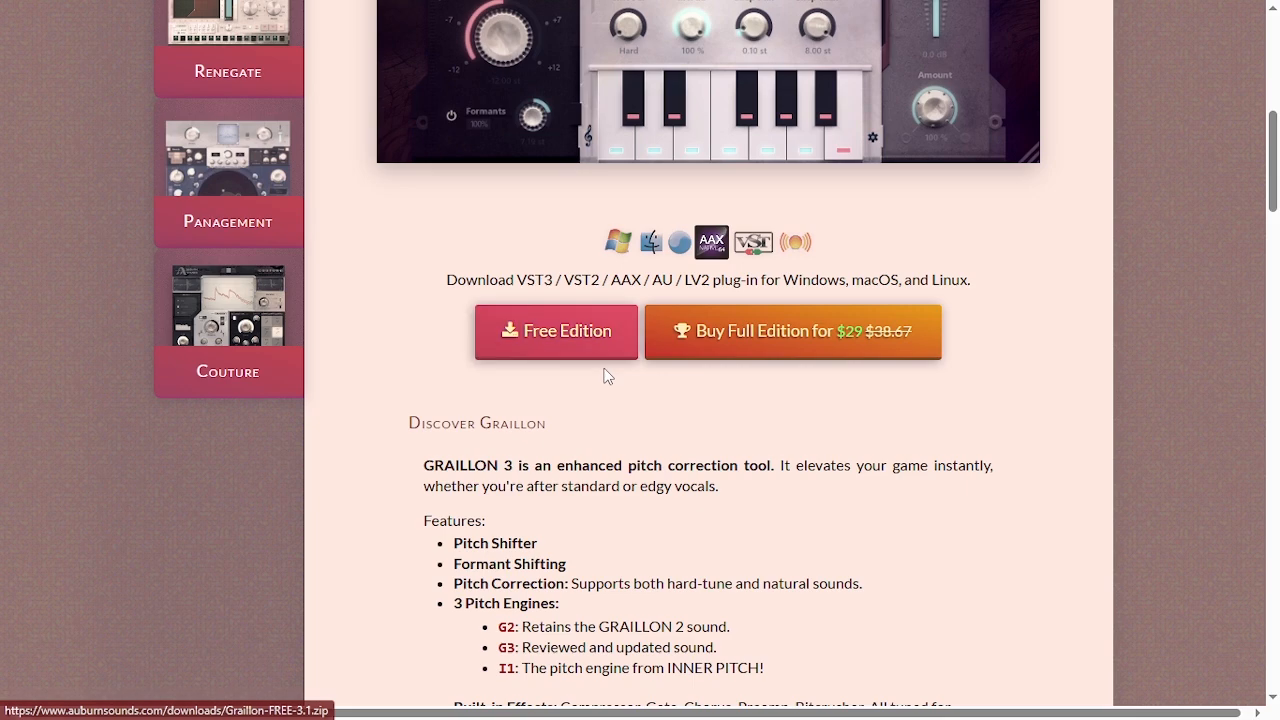
scroll(606, 408, down, 3)
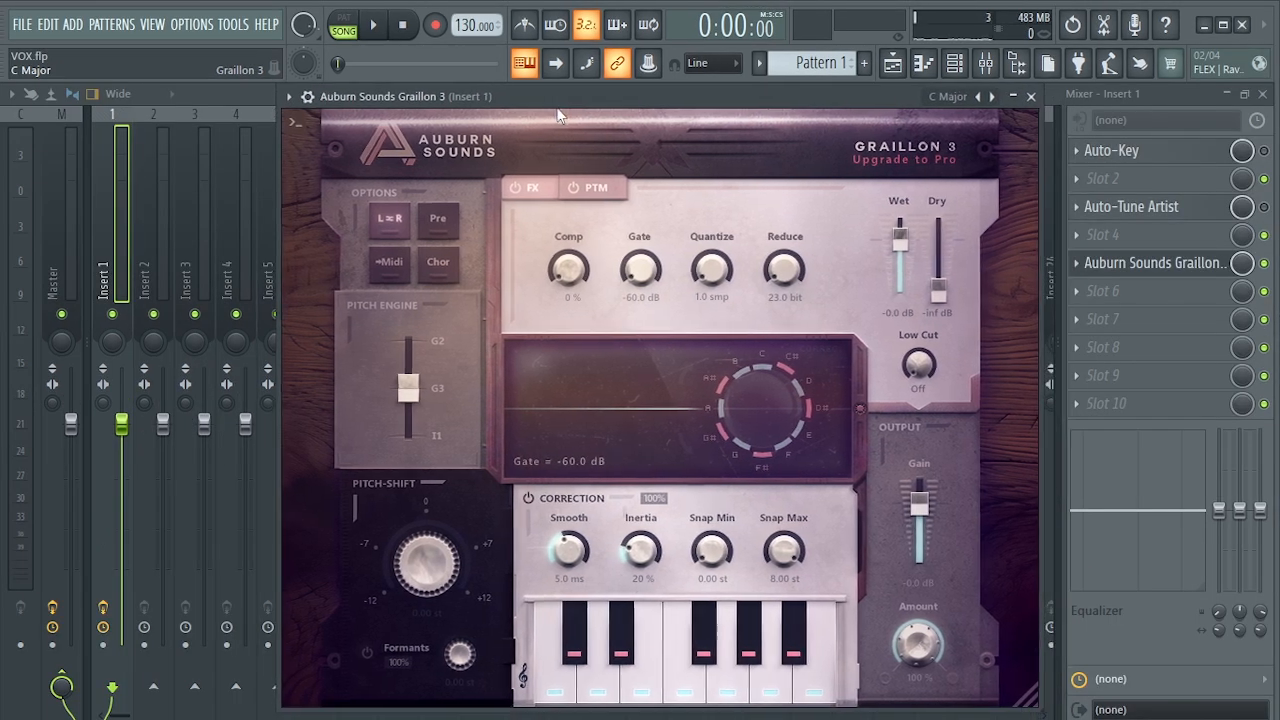
- Reposition the Graillon 3 window, load its C Major preset and audition the vocal with it
drag(562, 109, 552, 121)
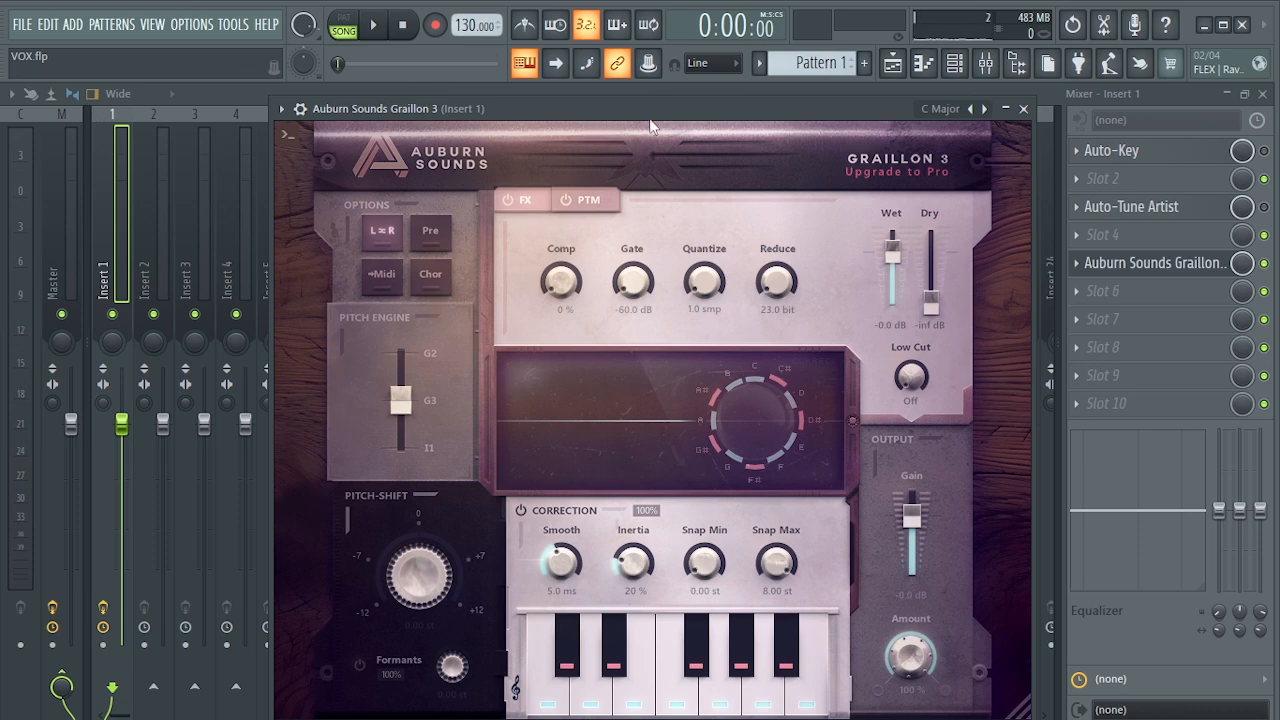
drag(681, 122, 664, 120)
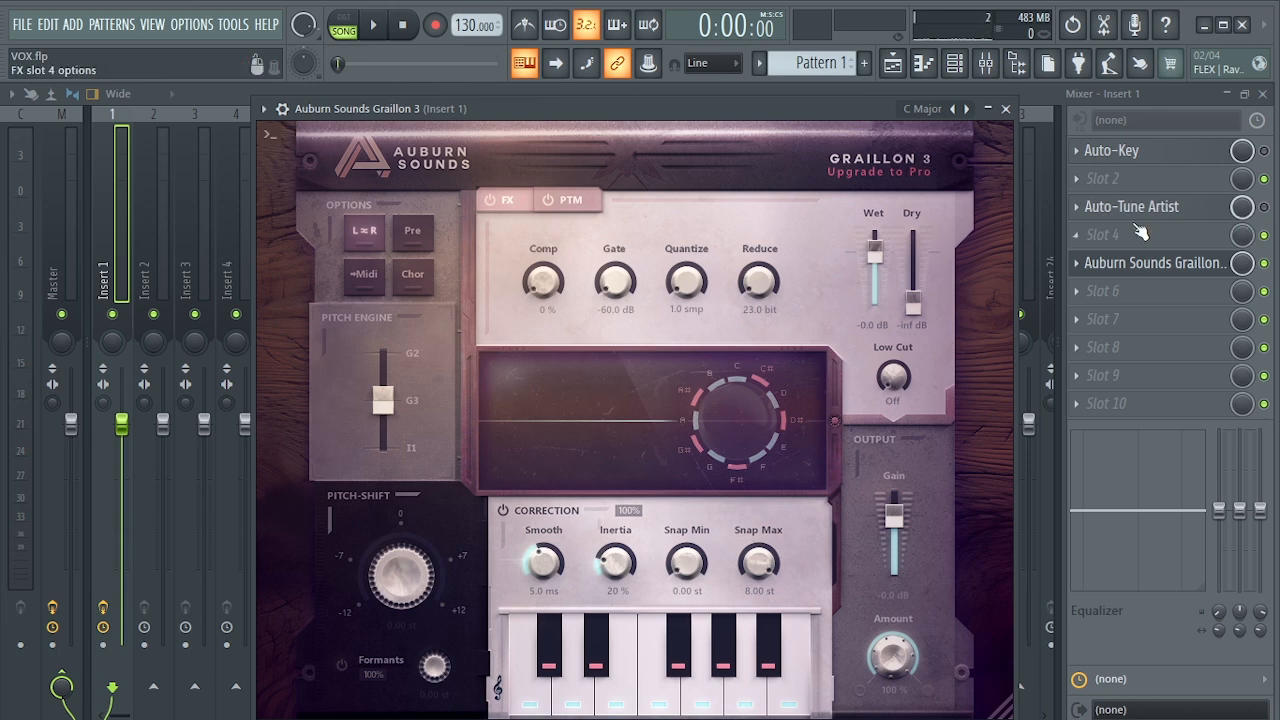
click(920, 111)
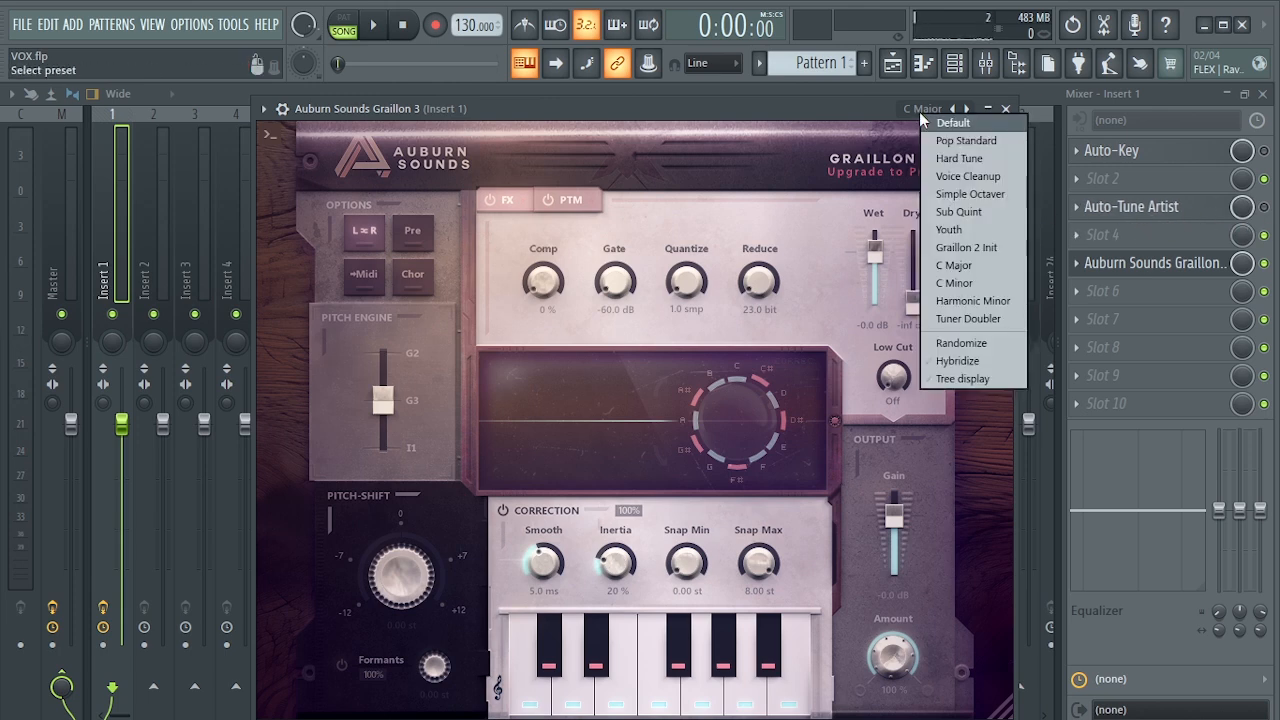
click(964, 268)
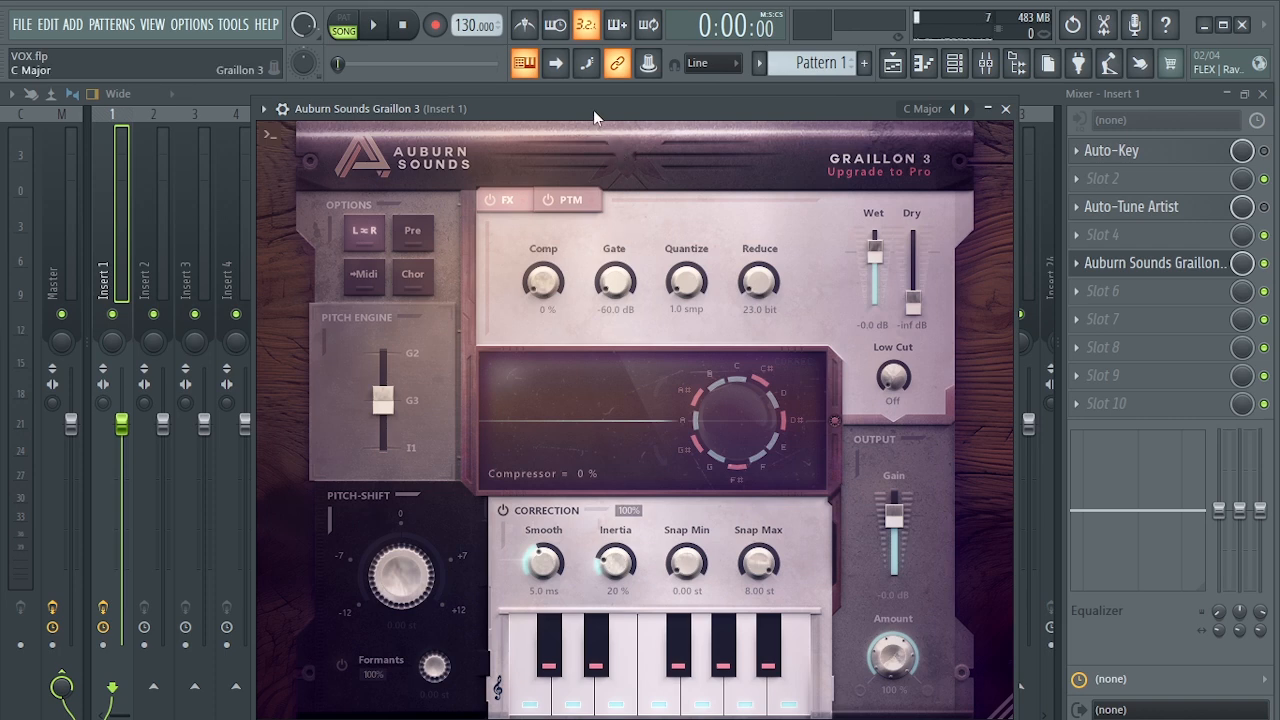
drag(593, 117, 604, 104)
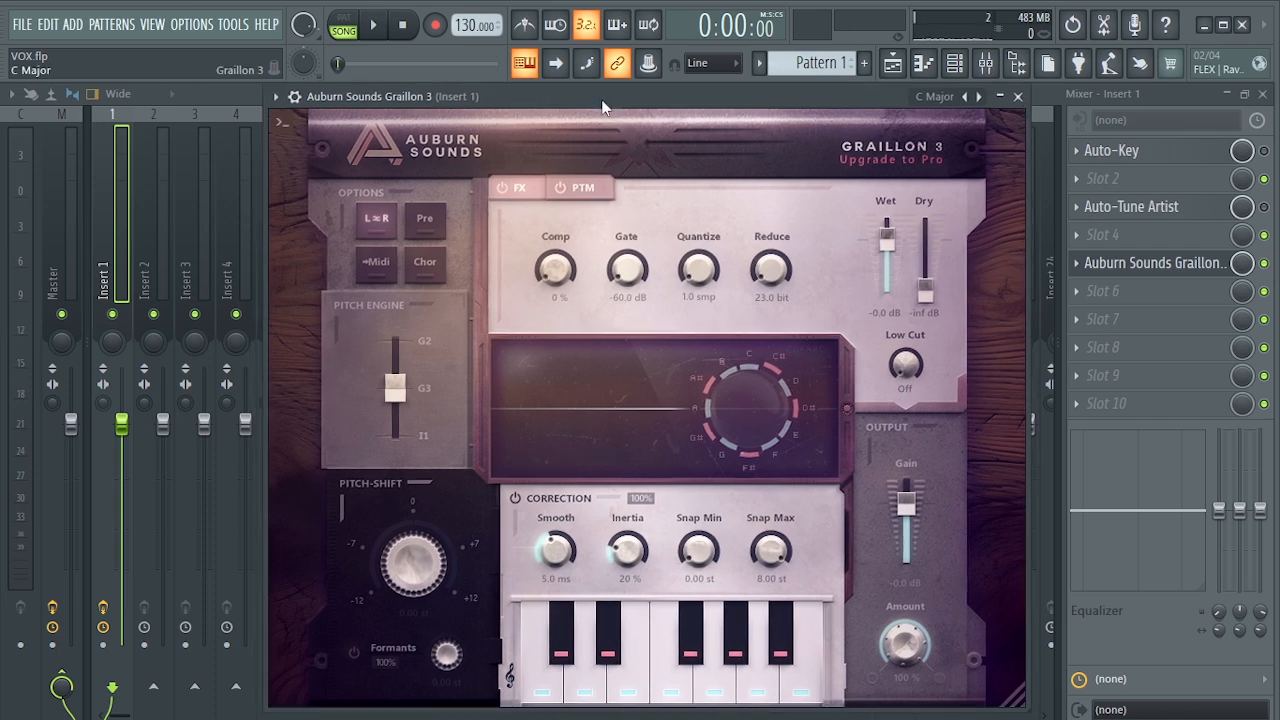
key(space)
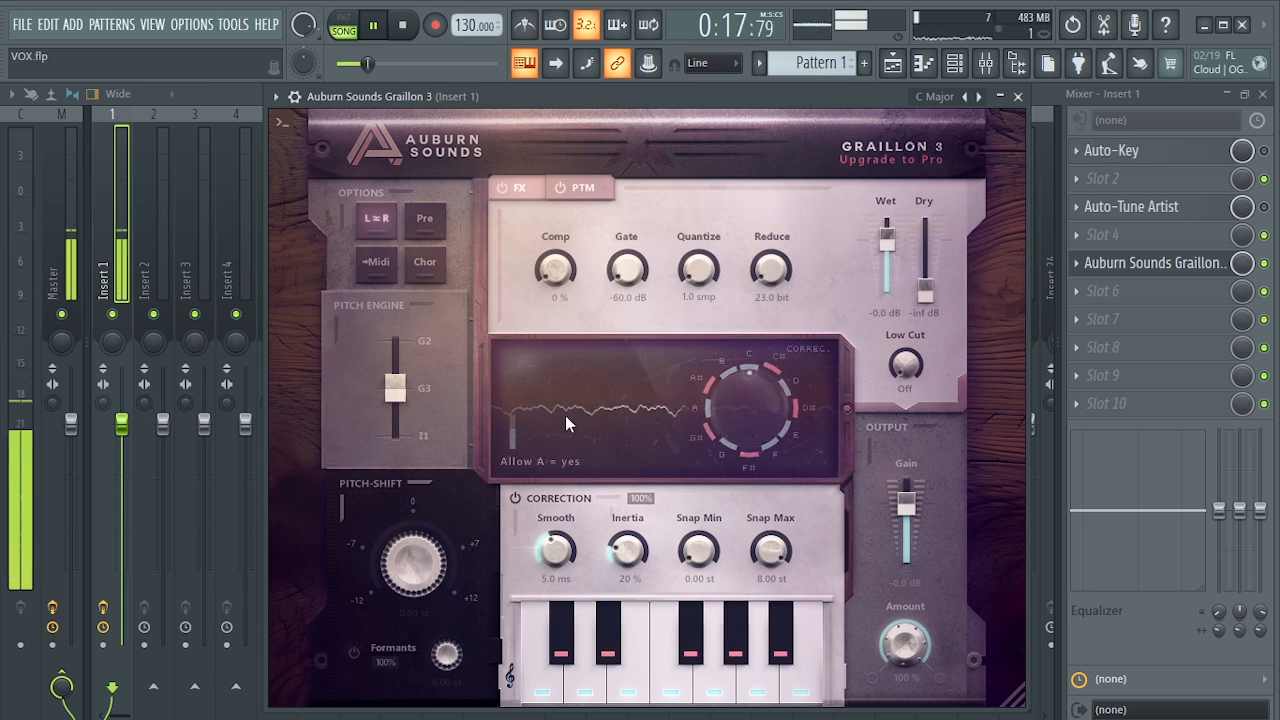
key(space)
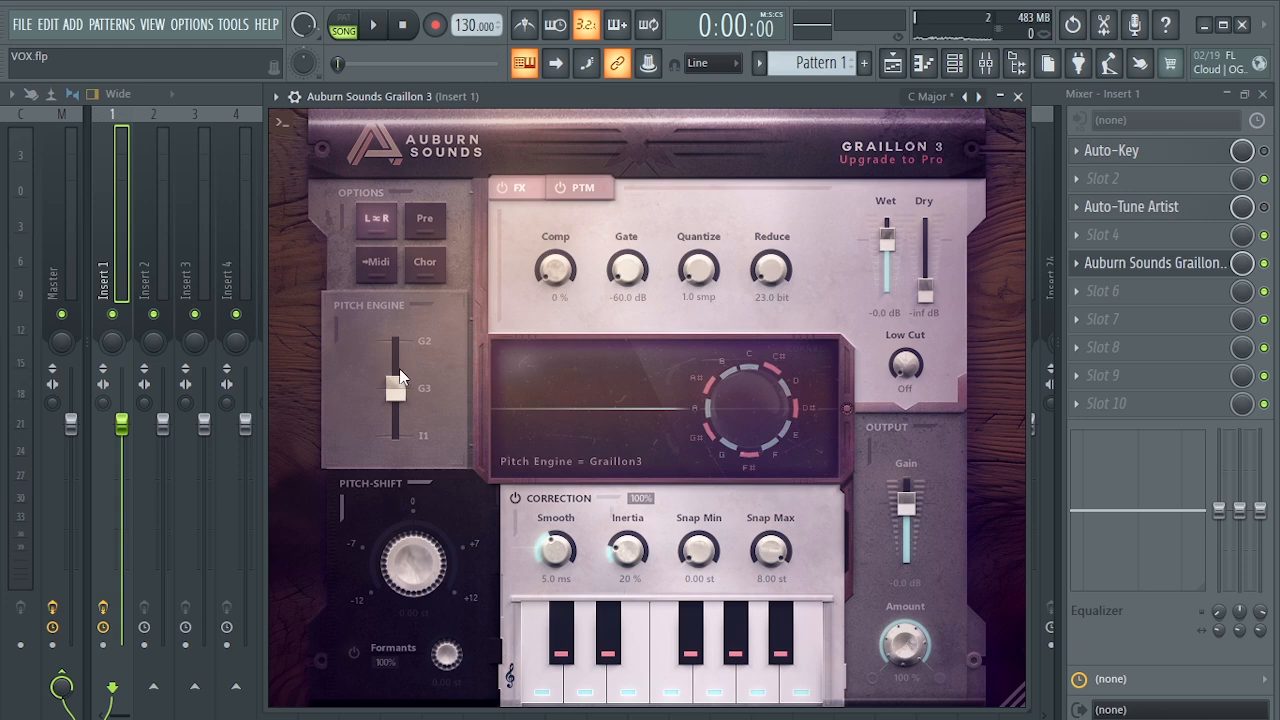
- Set Graillon 3's pitch engine to G2 and audition the vocal twice
drag(399, 368, 398, 342)
key(space)
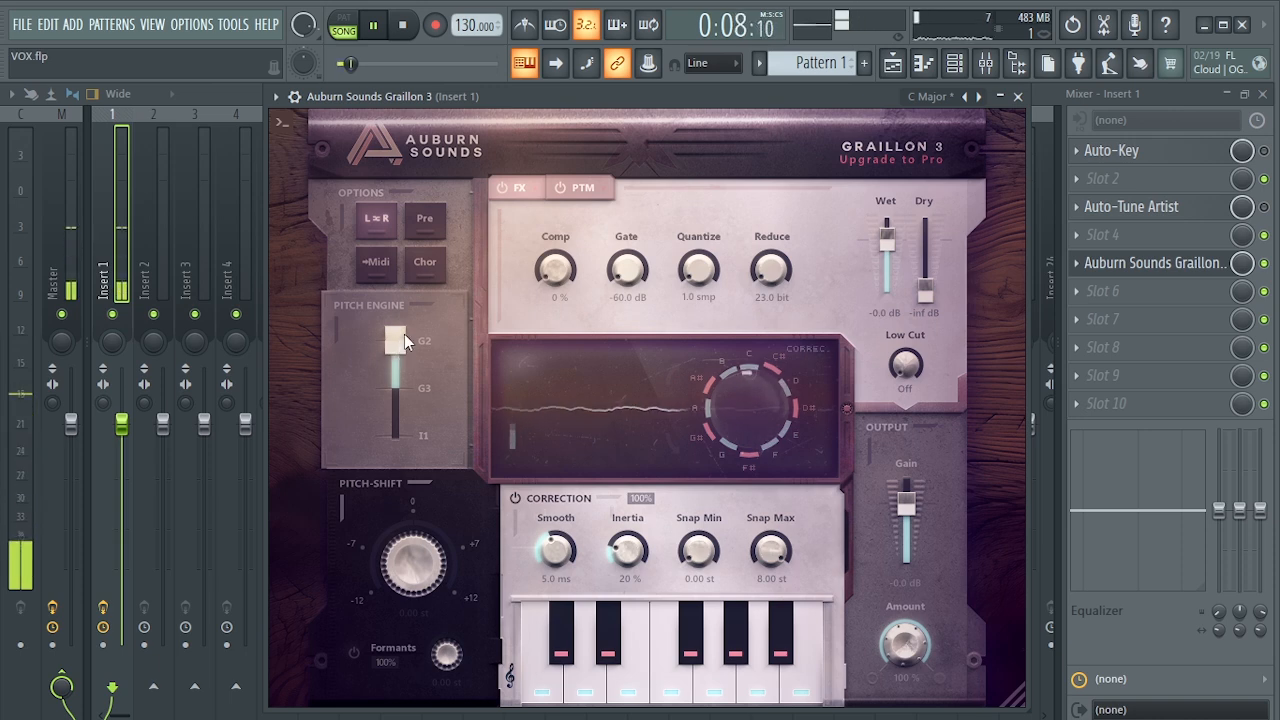
key(space)
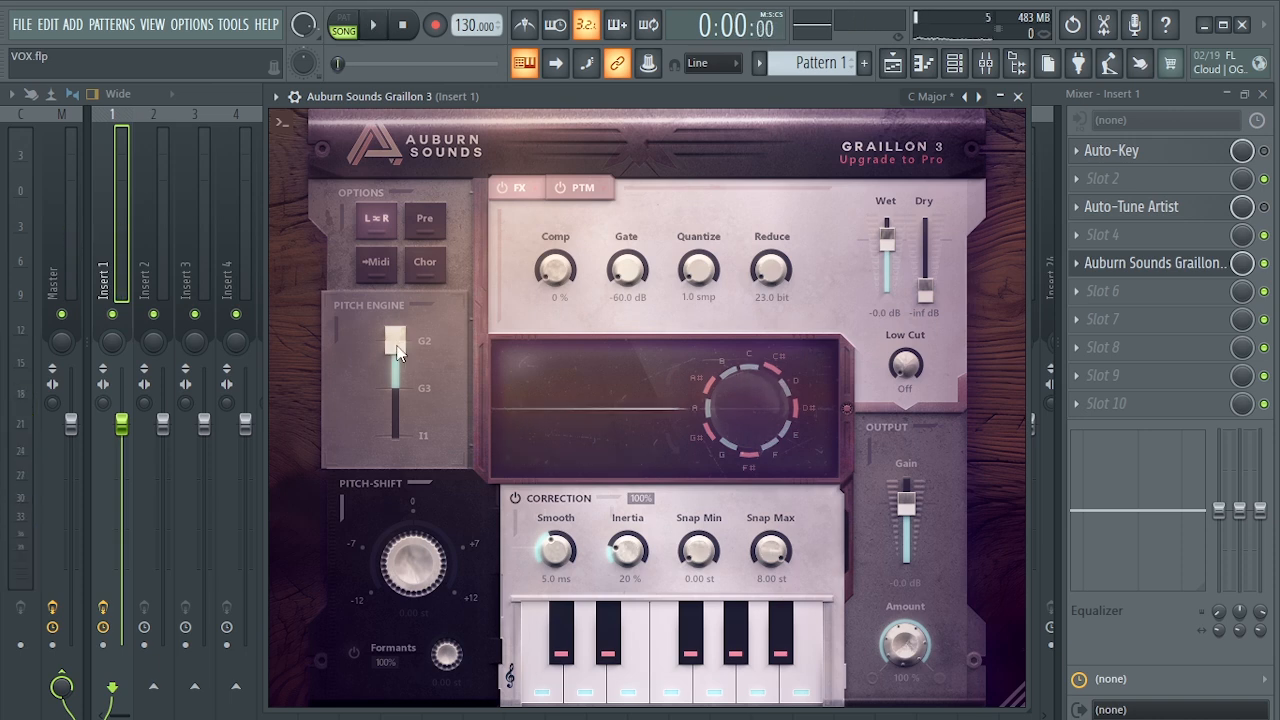
drag(397, 352, 403, 325)
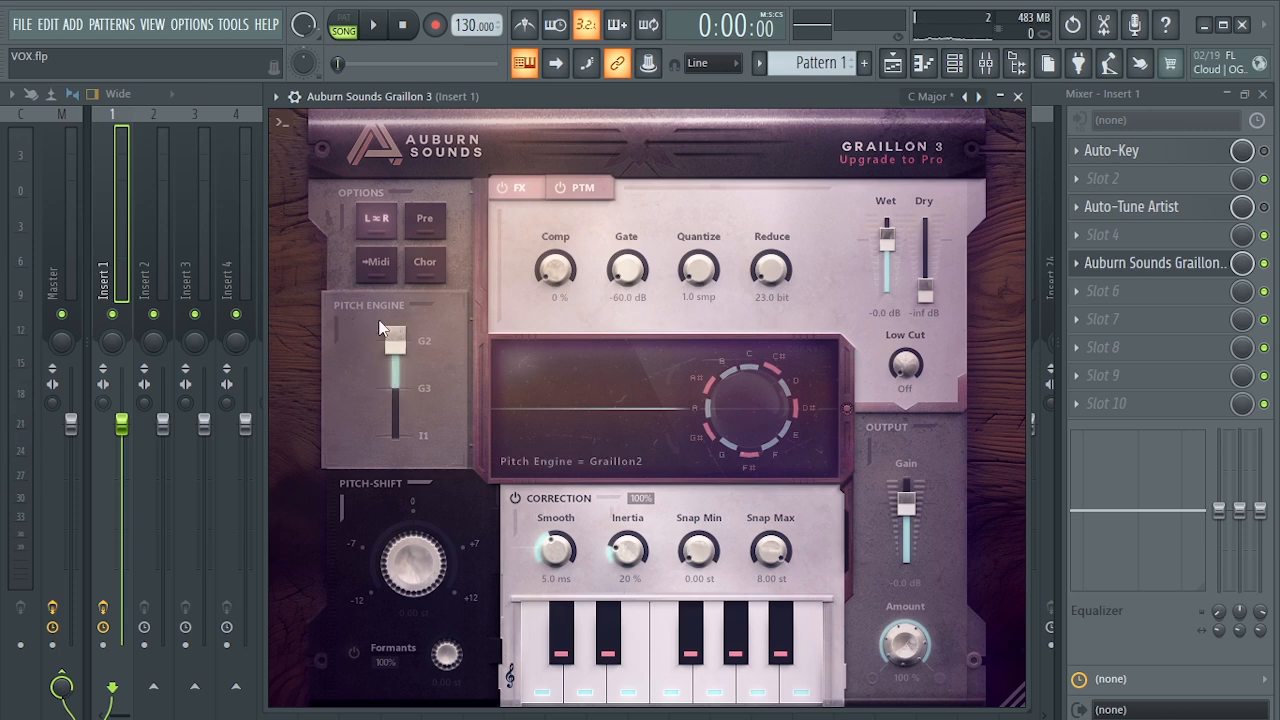
key(space)
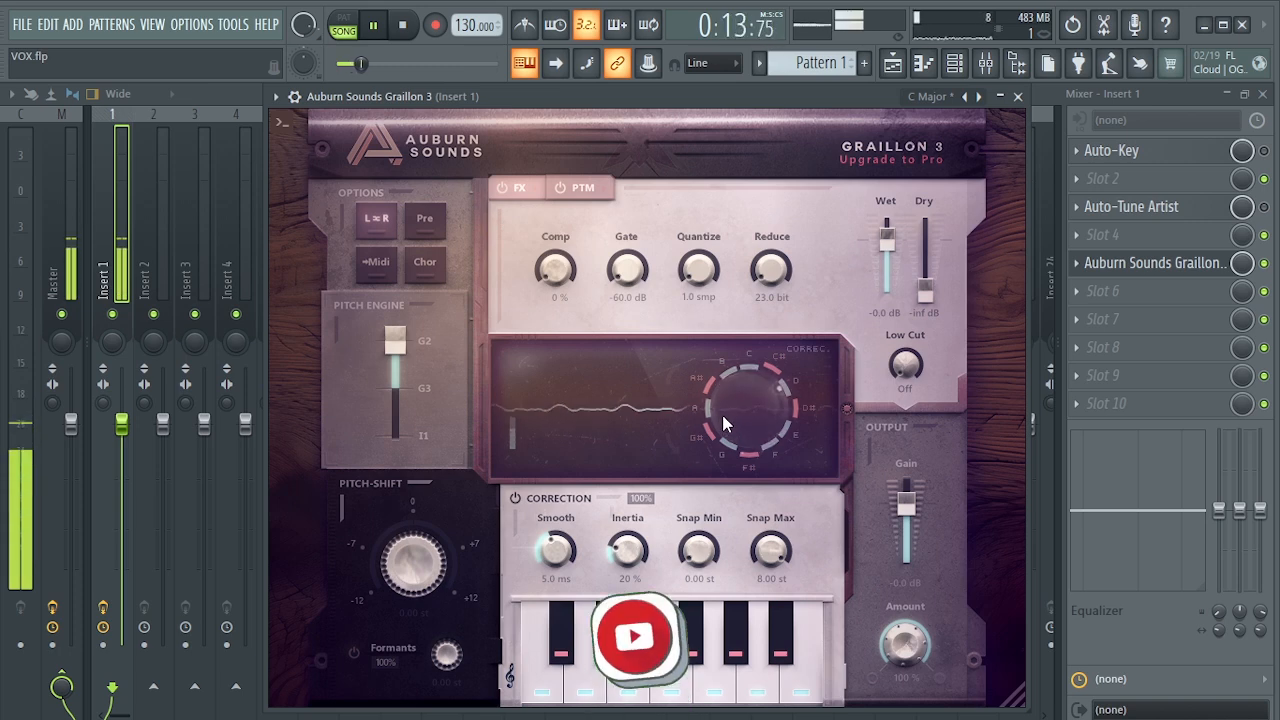
key(space)
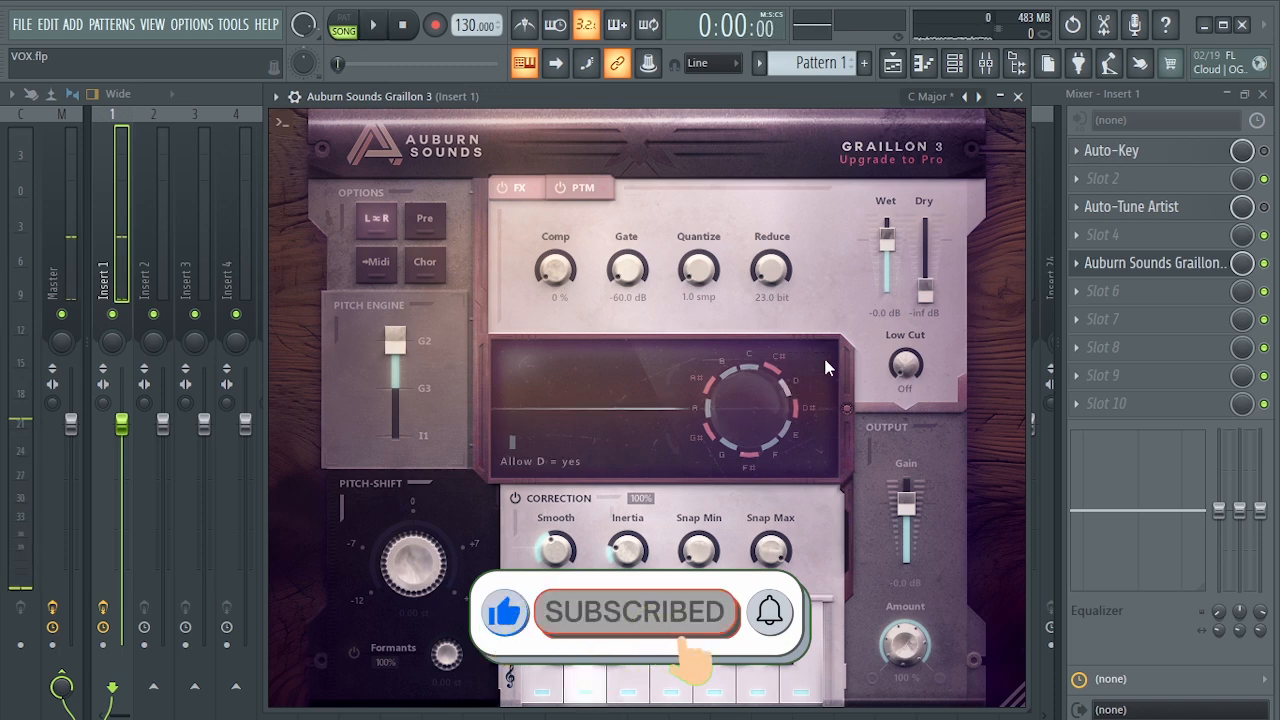
- Set Wet to 1.7 dB and correction Smooth to 1.7 ms after comparing Smooth at 1.3 ms and 50 ms during playback
drag(889, 246, 889, 235)
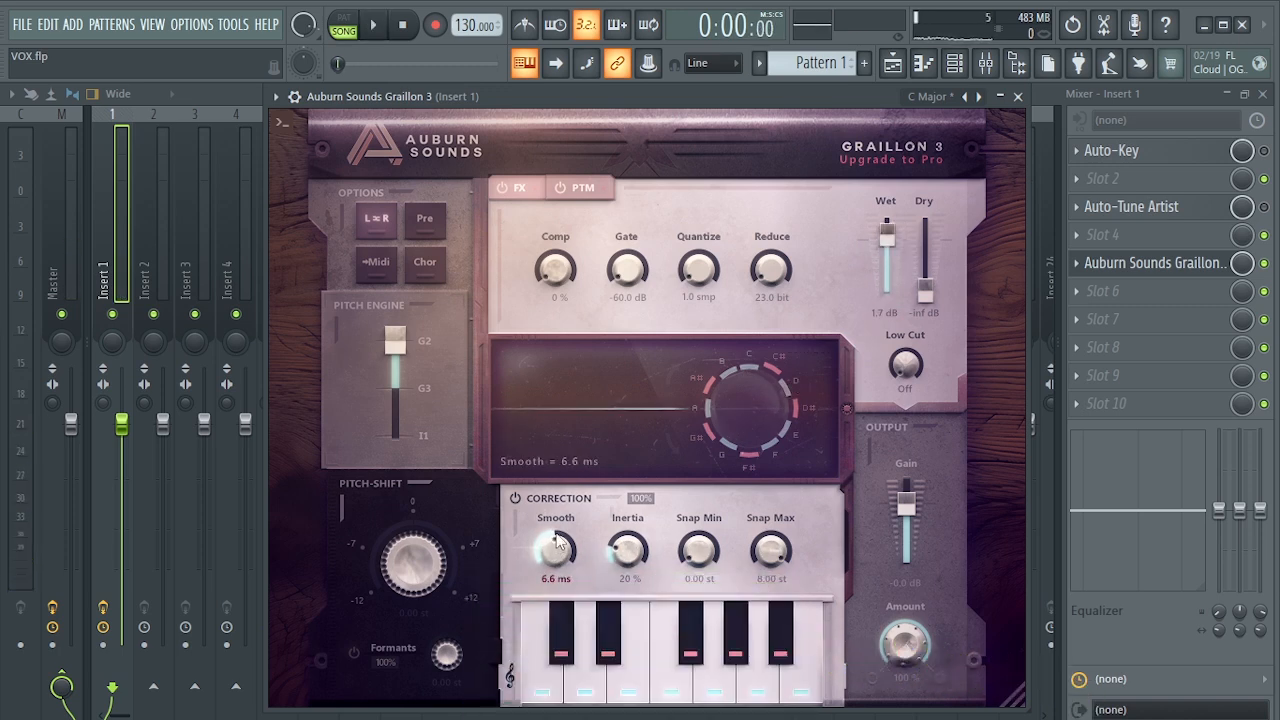
key(space)
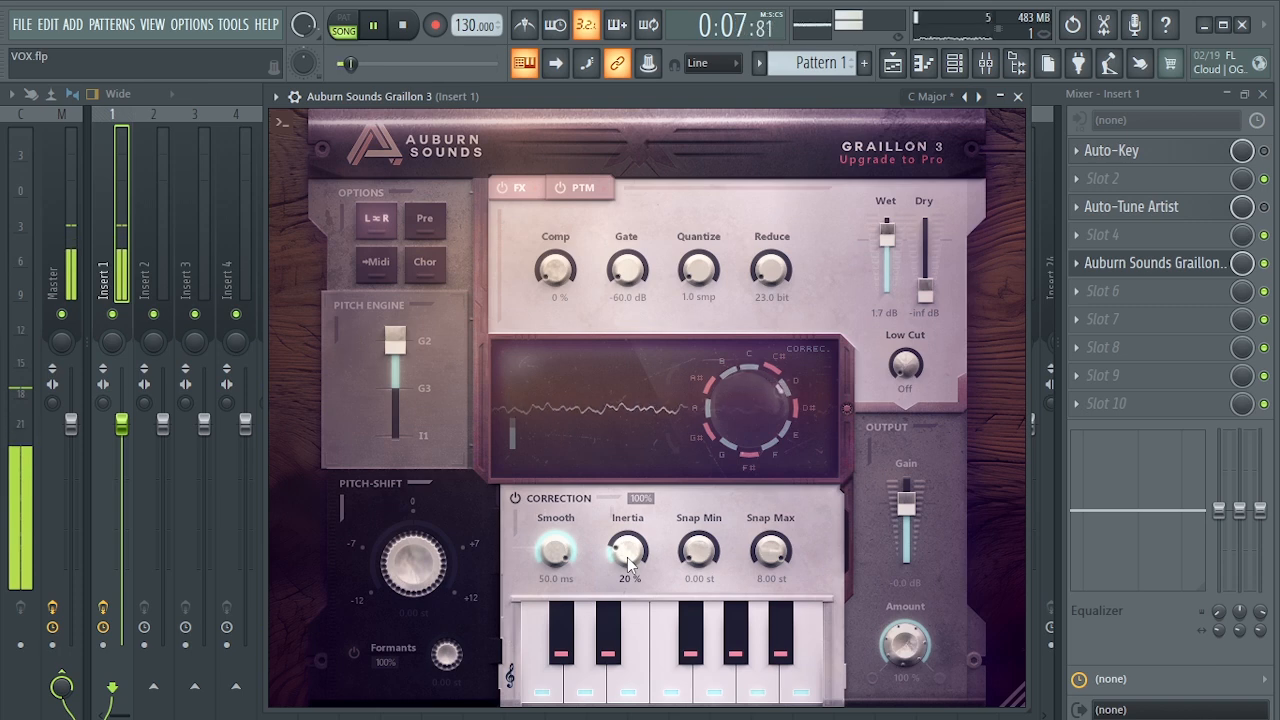
drag(555, 550, 563, 612)
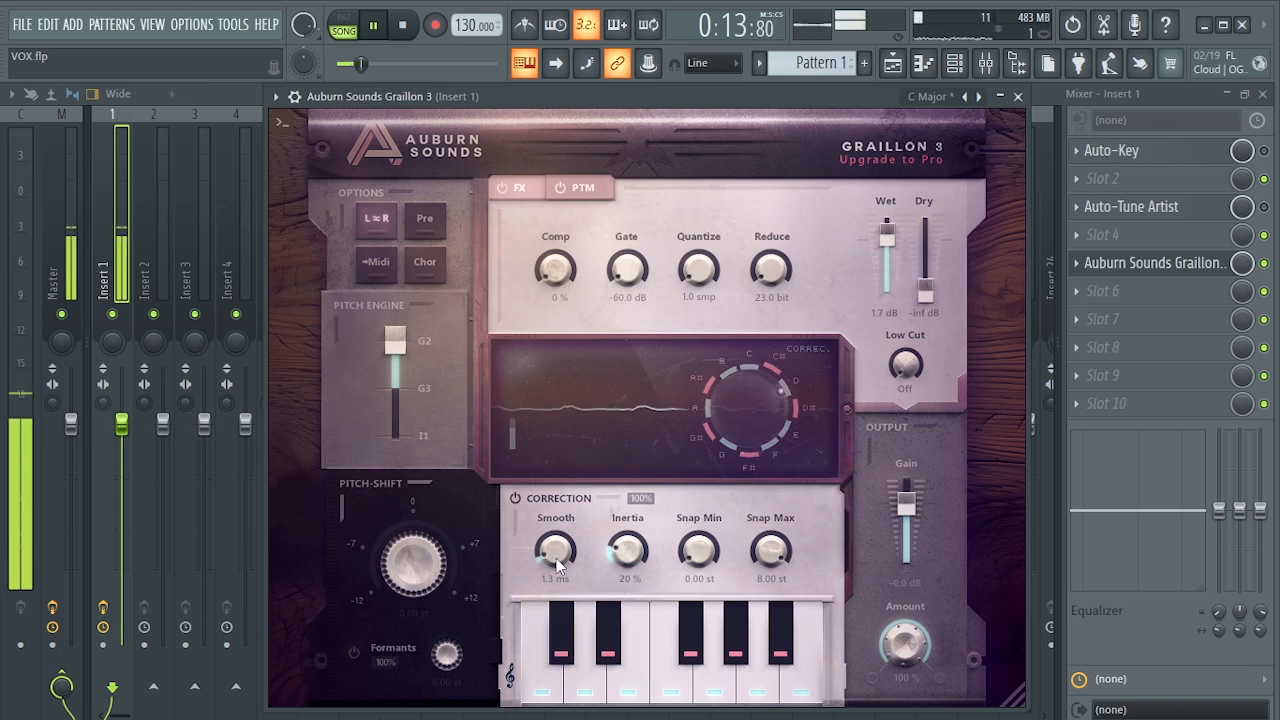
drag(556, 558, 550, 368)
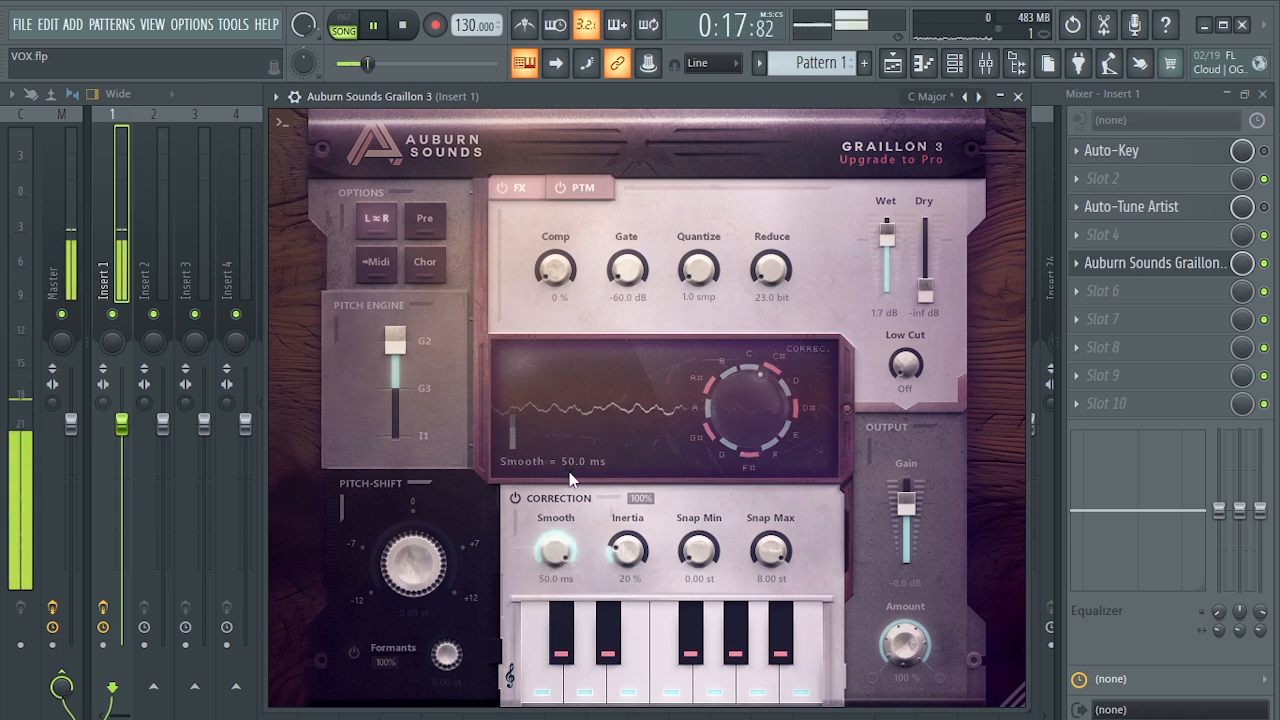
key(space)
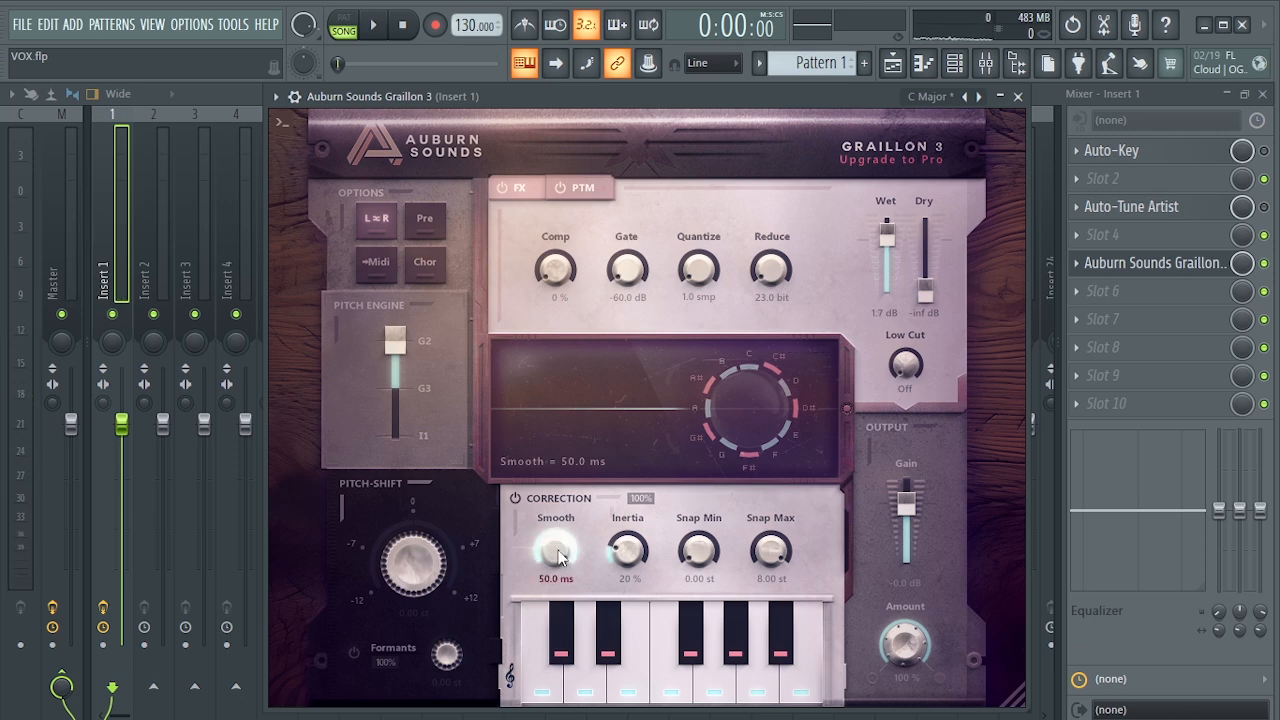
mouse_move(560, 550)
mouse_down()
mouse_move(590, 650)
mouse_move(553, 553)
mouse_up()
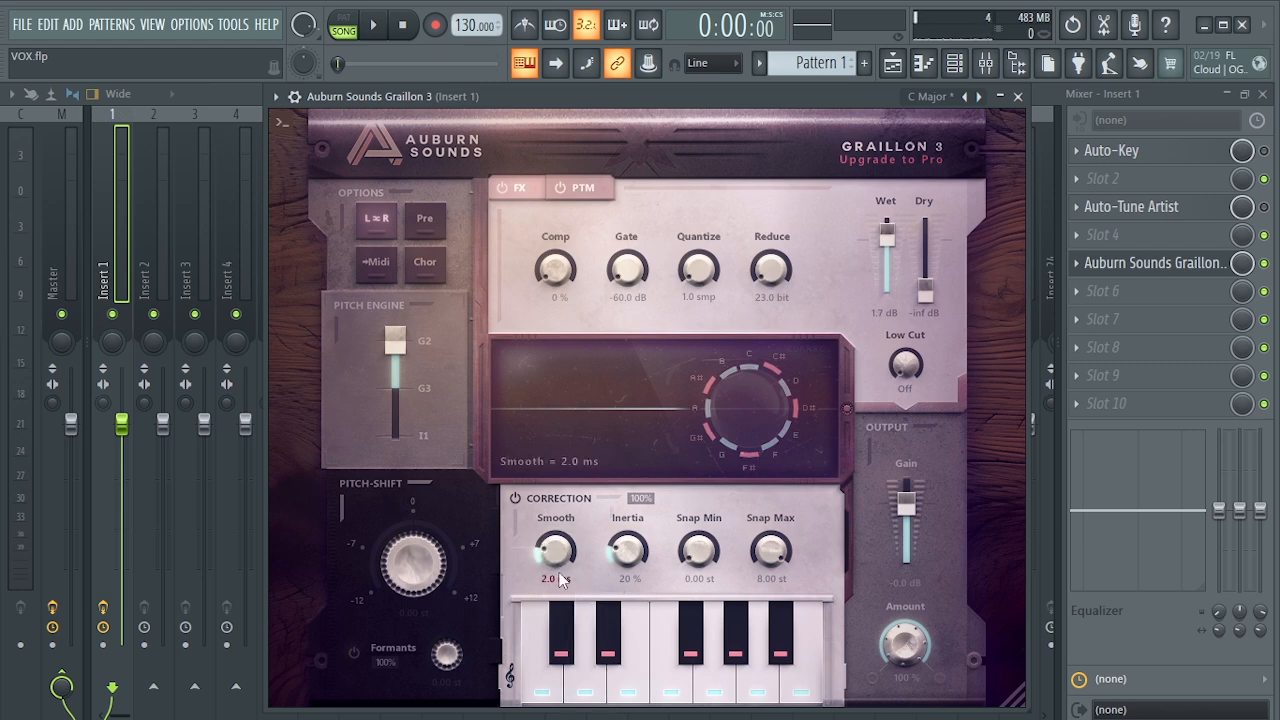
- Audition the vocal while comparing Inertia at 100 %, and set Inertia to 3 % and Snap Min to 0.17 st
key(space)
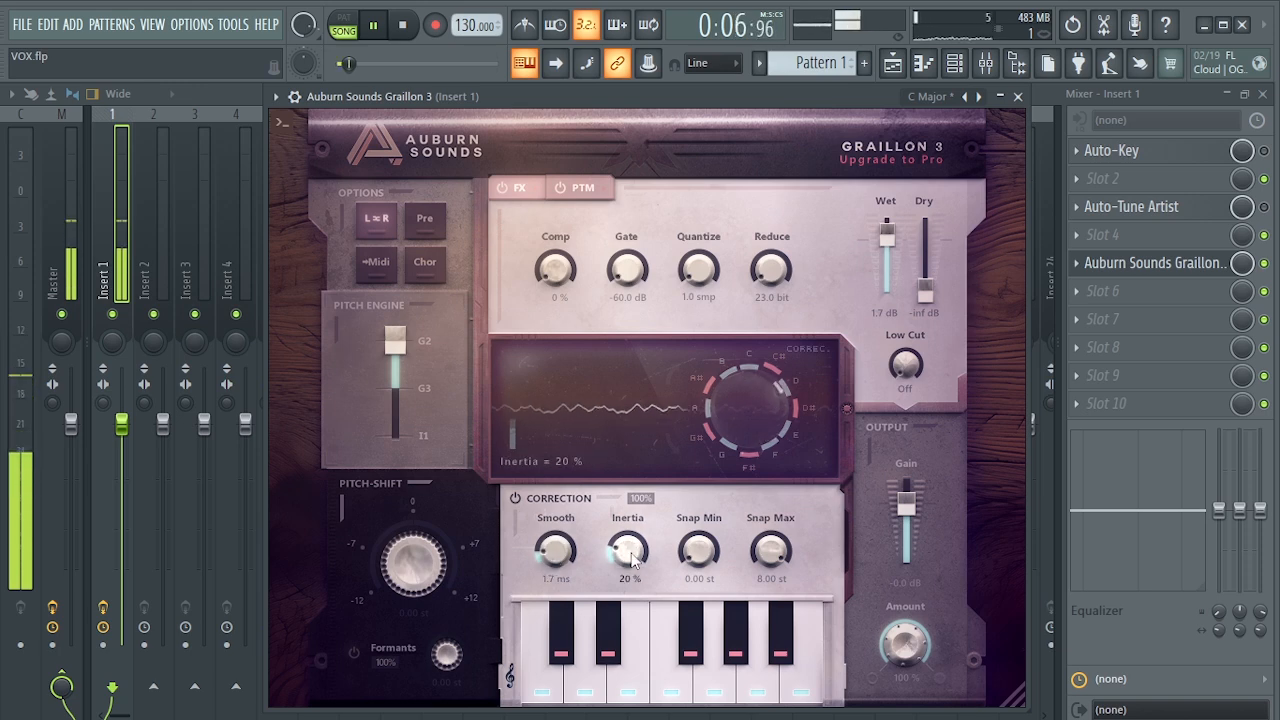
key(space)
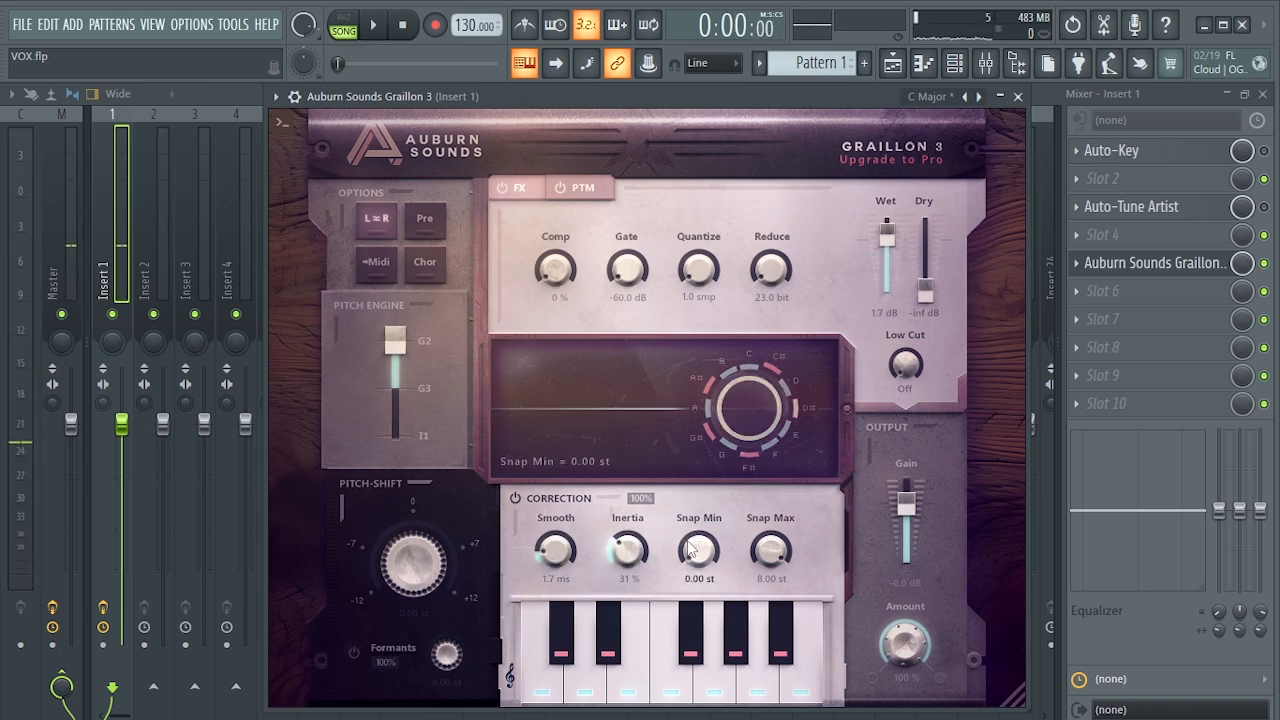
key(space)
drag(638, 562, 636, 446)
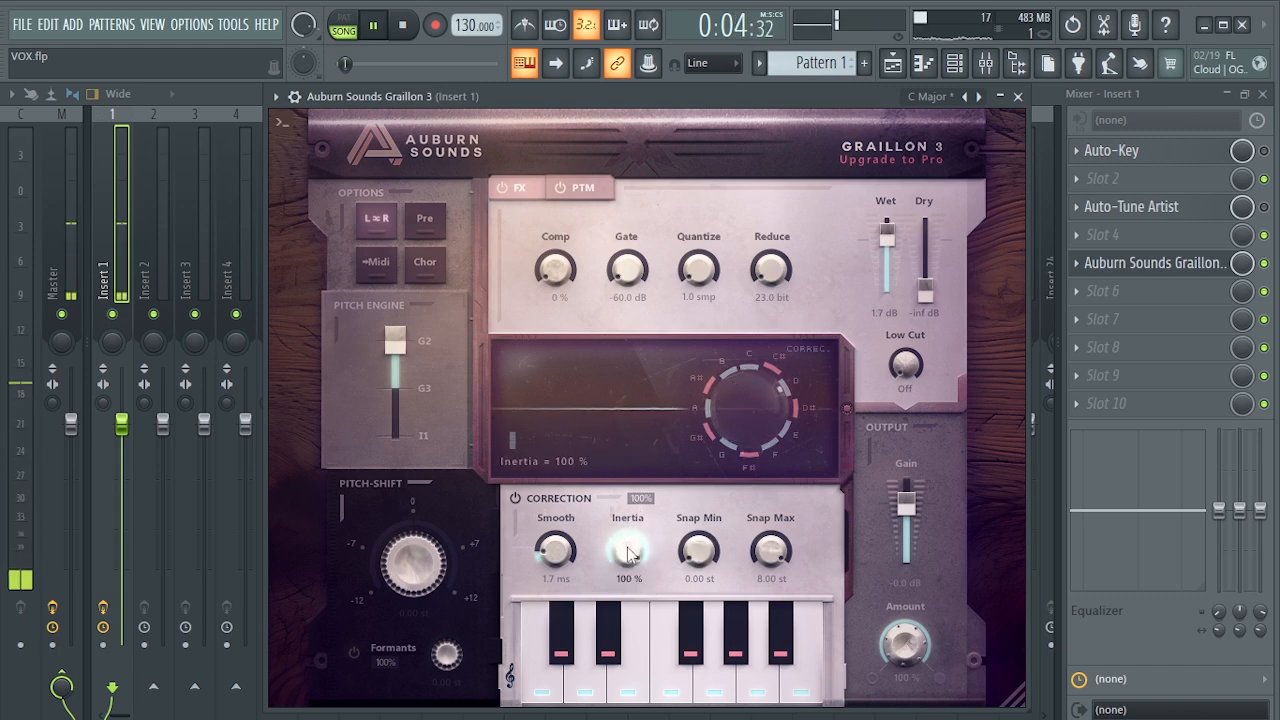
drag(629, 552, 642, 598)
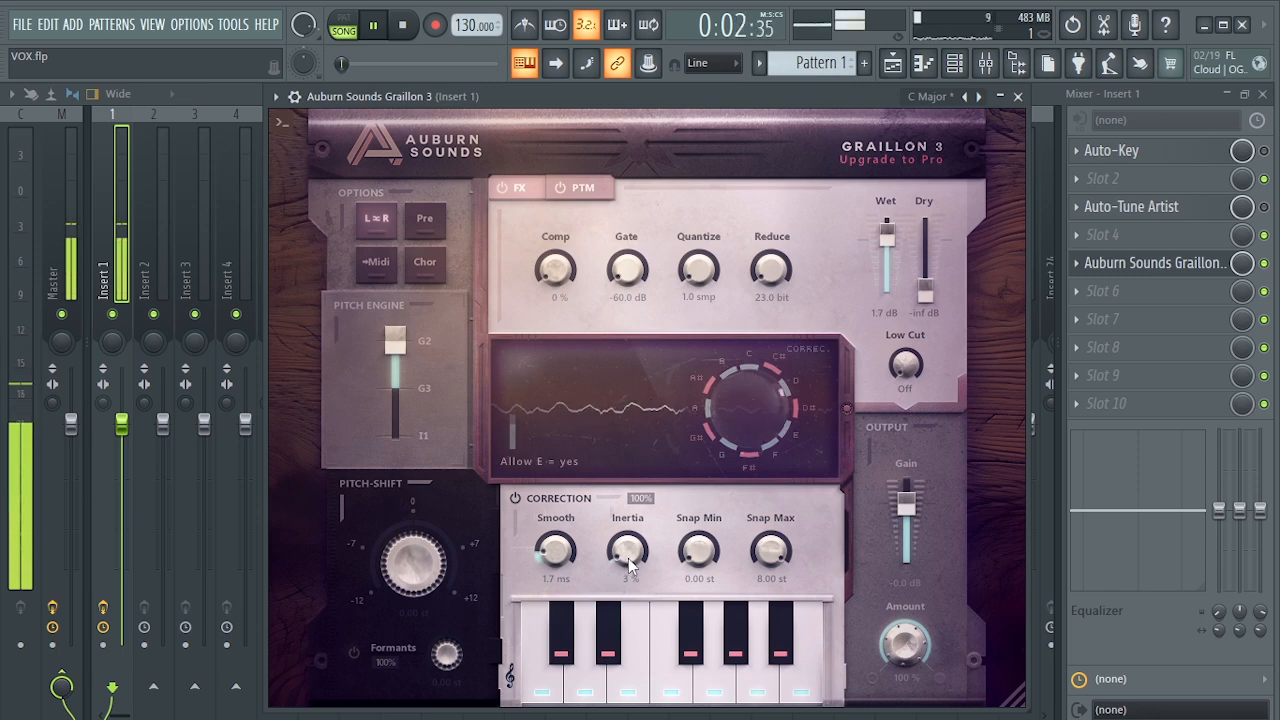
drag(698, 554, 697, 549)
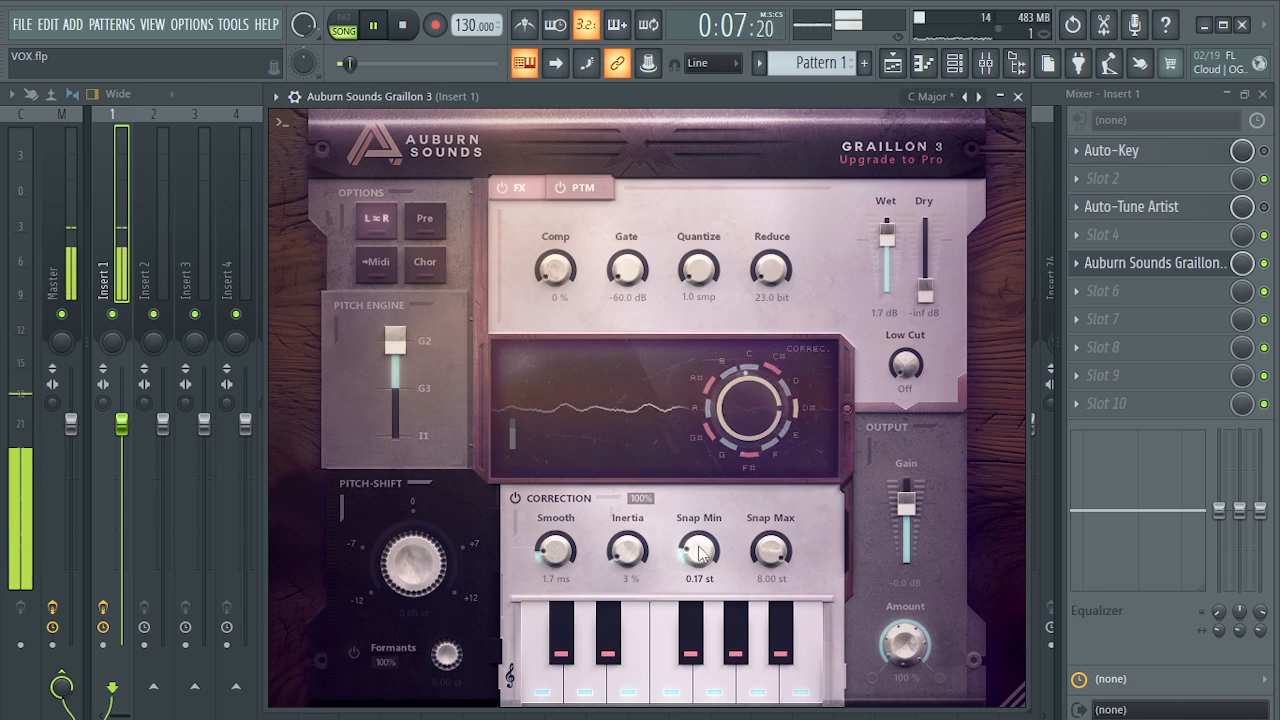
key(space)
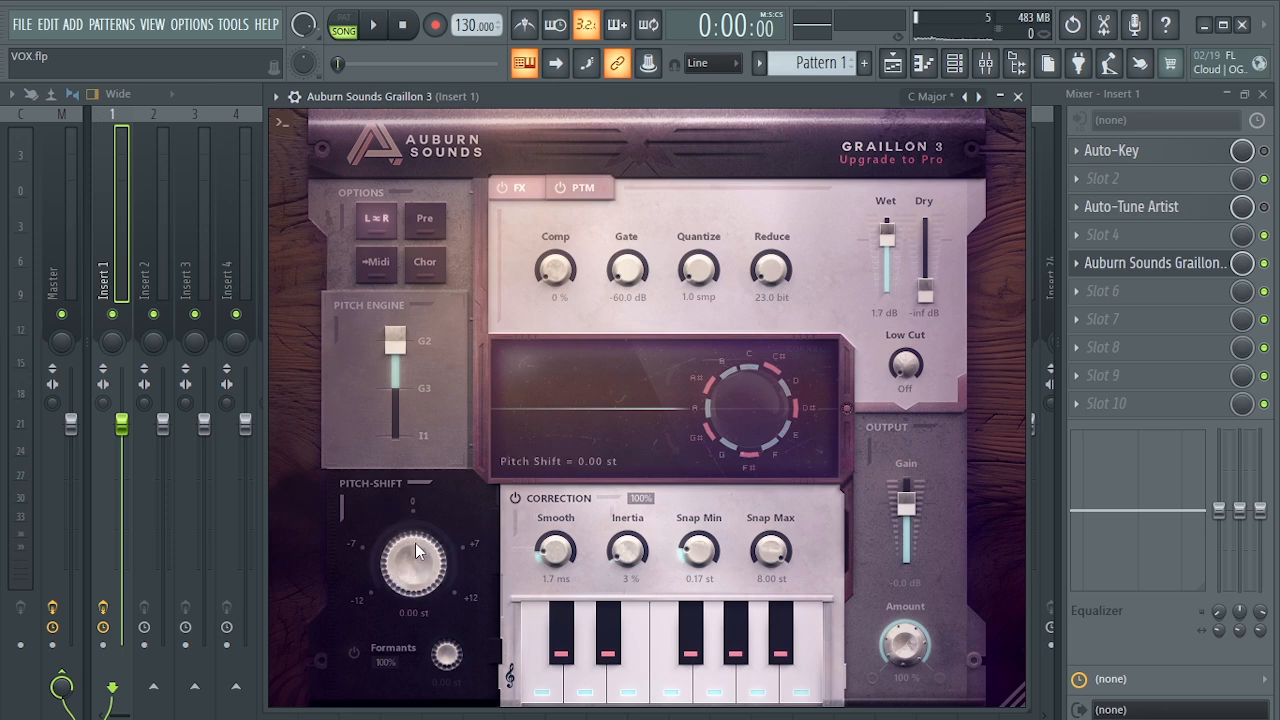
- Audition the vocal with Pitch-Shift at 1.20, 2.34, 7.38 and -2.46 st, and return it to about zero
drag(415, 543, 417, 524)
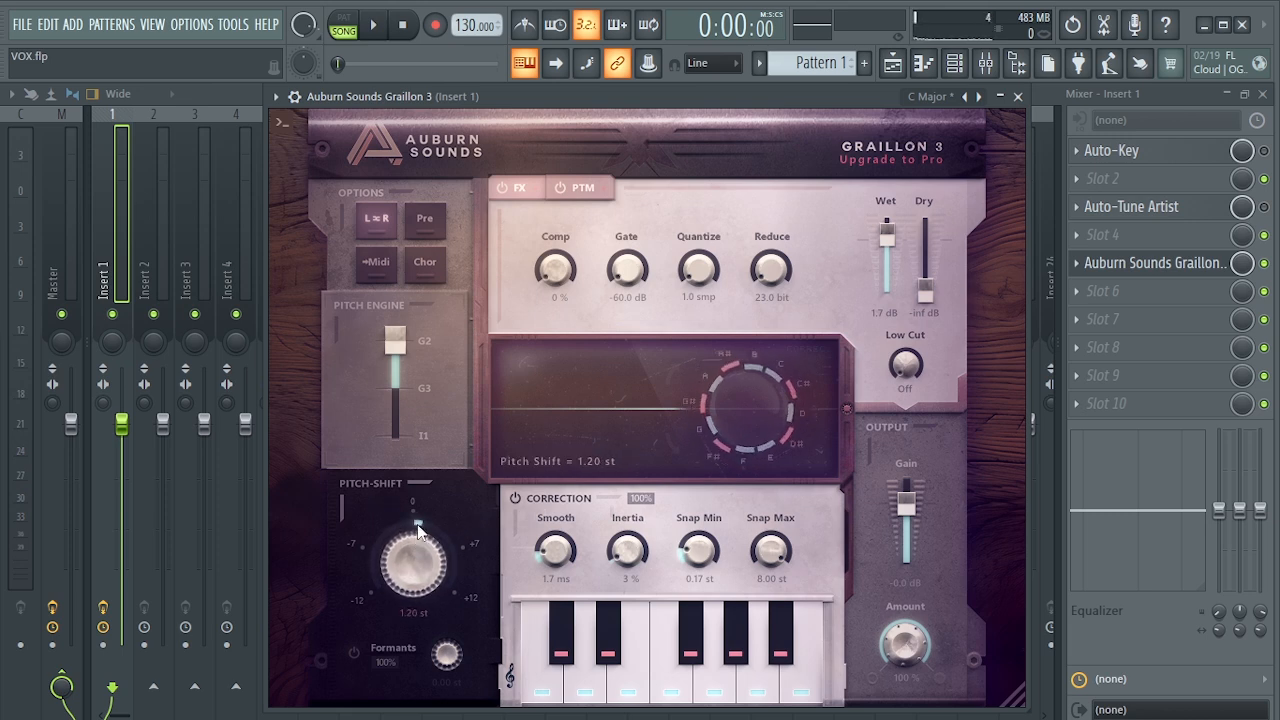
key(space)
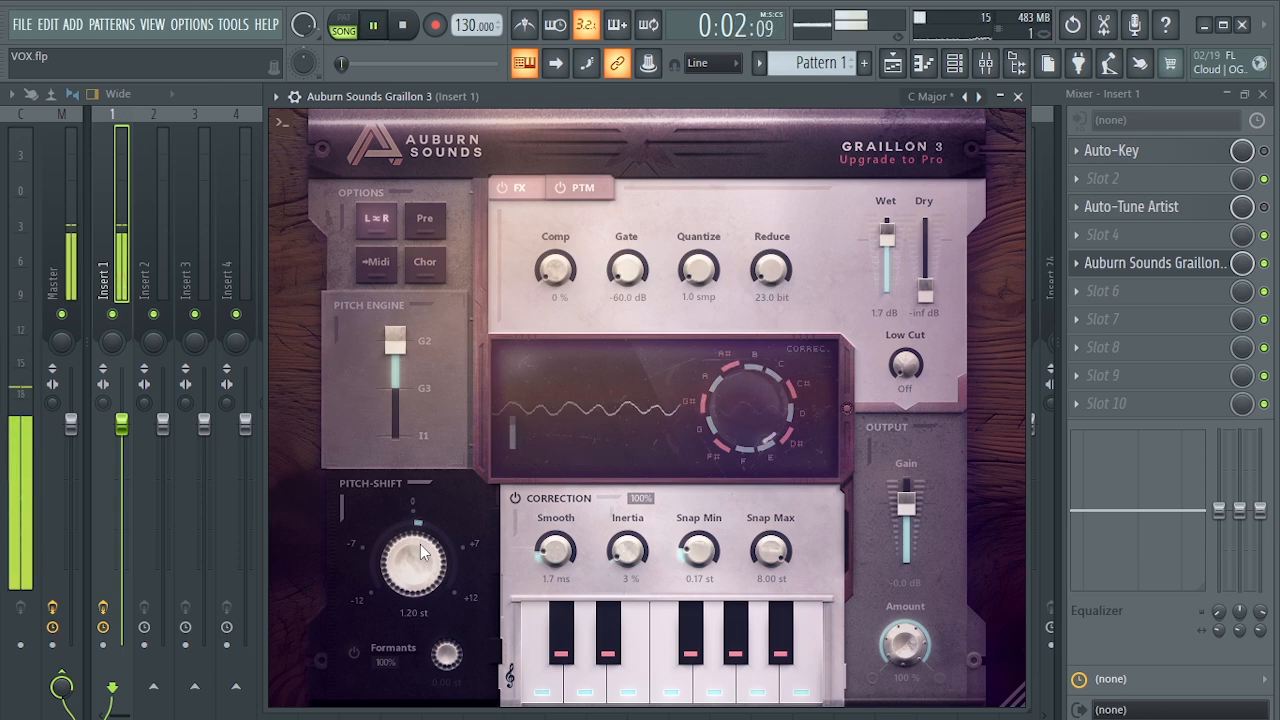
drag(420, 552, 424, 533)
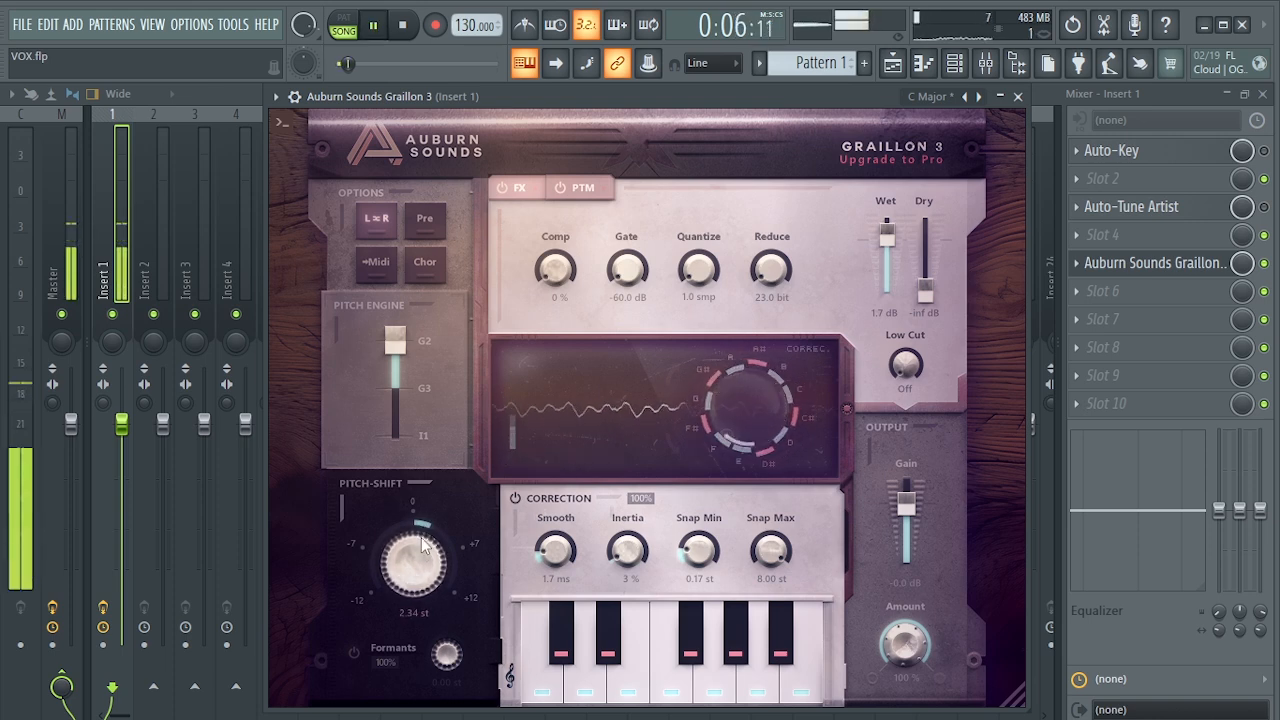
drag(421, 537, 426, 463)
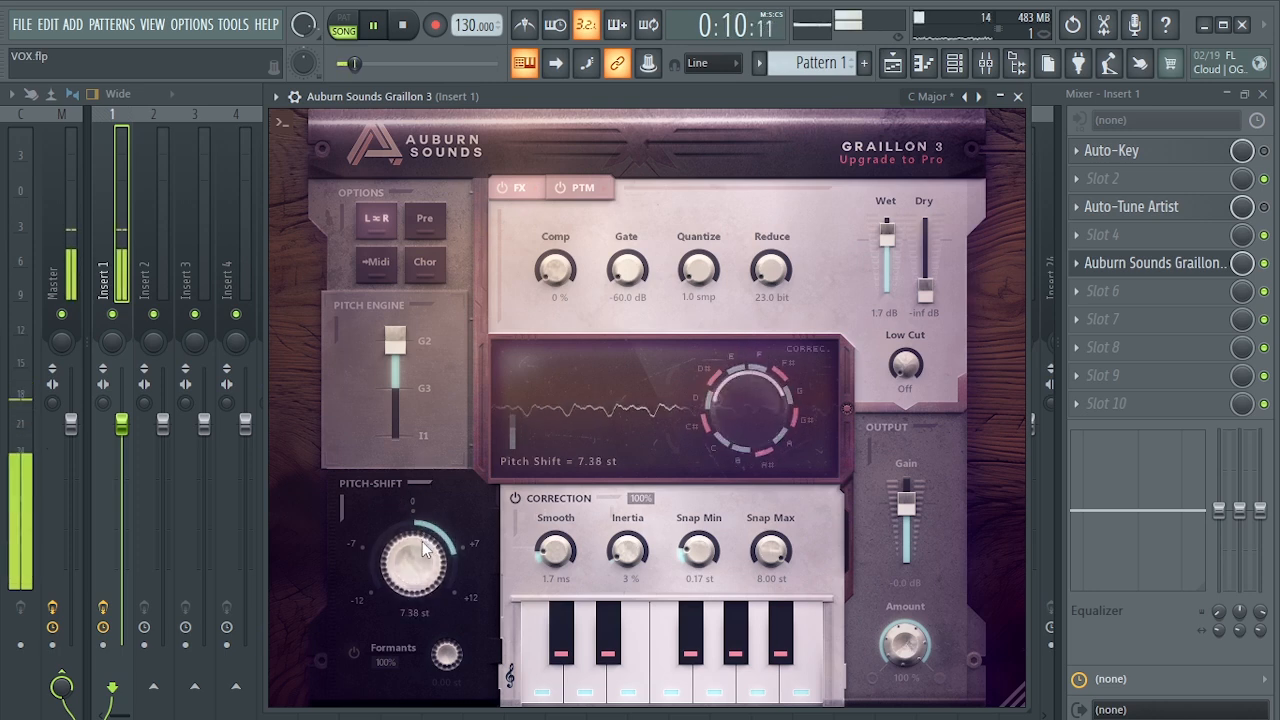
drag(421, 549, 418, 616)
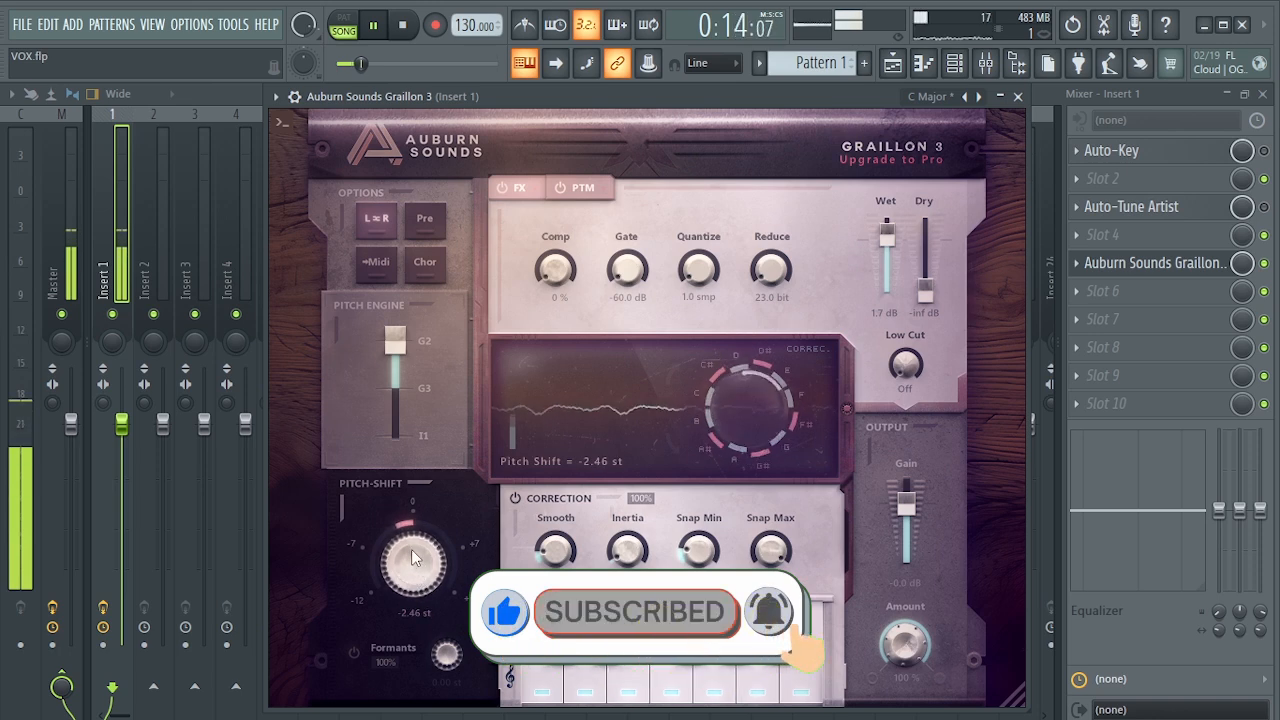
drag(412, 550, 418, 506)
key(space)
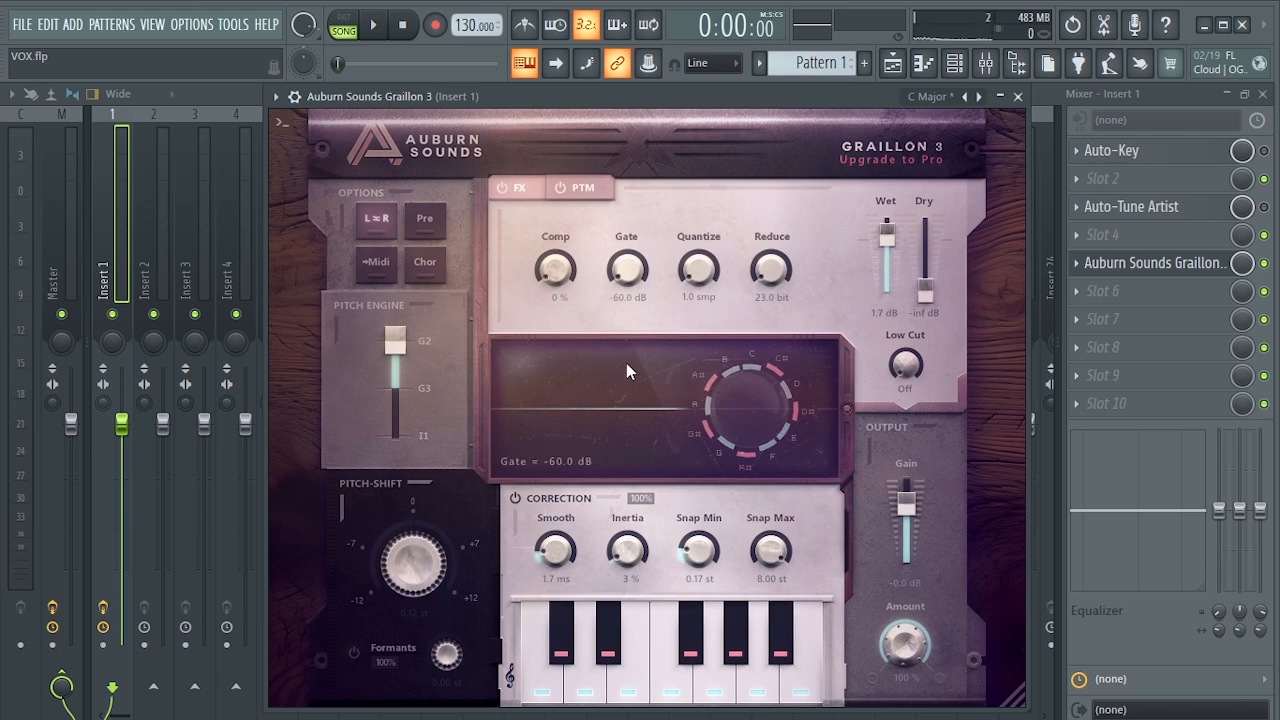
click(921, 100)
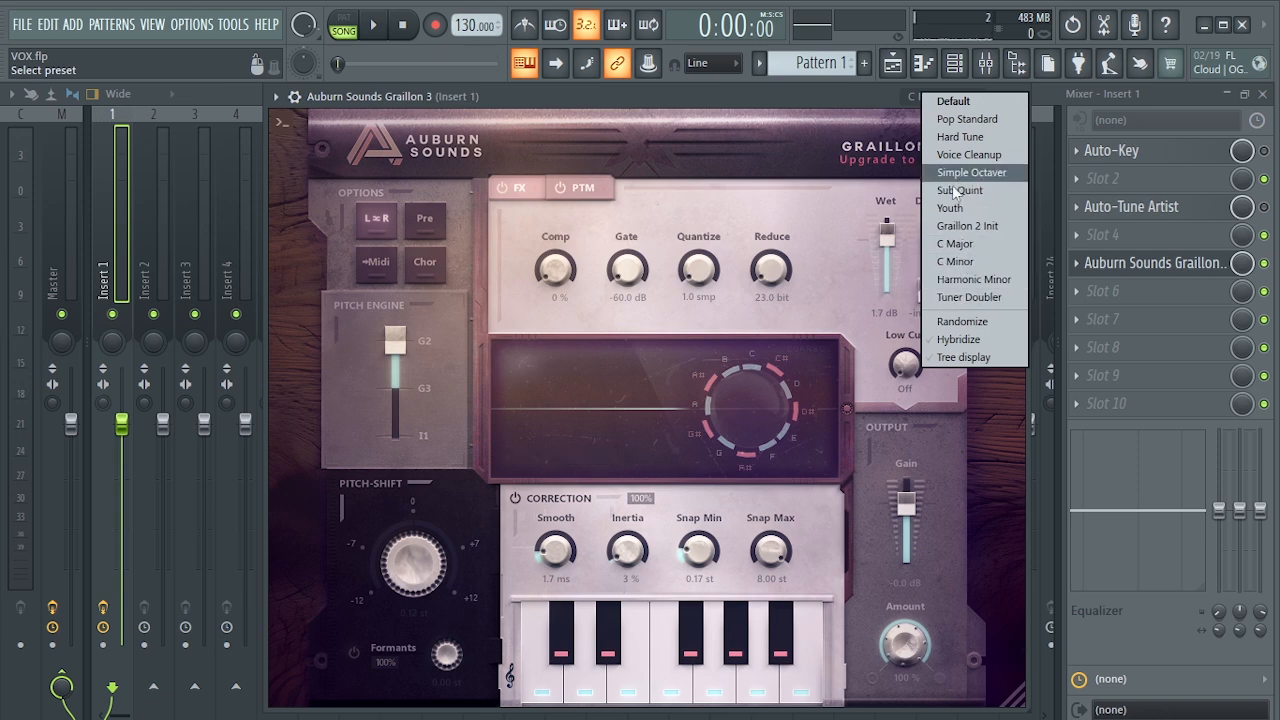
click(820, 241)
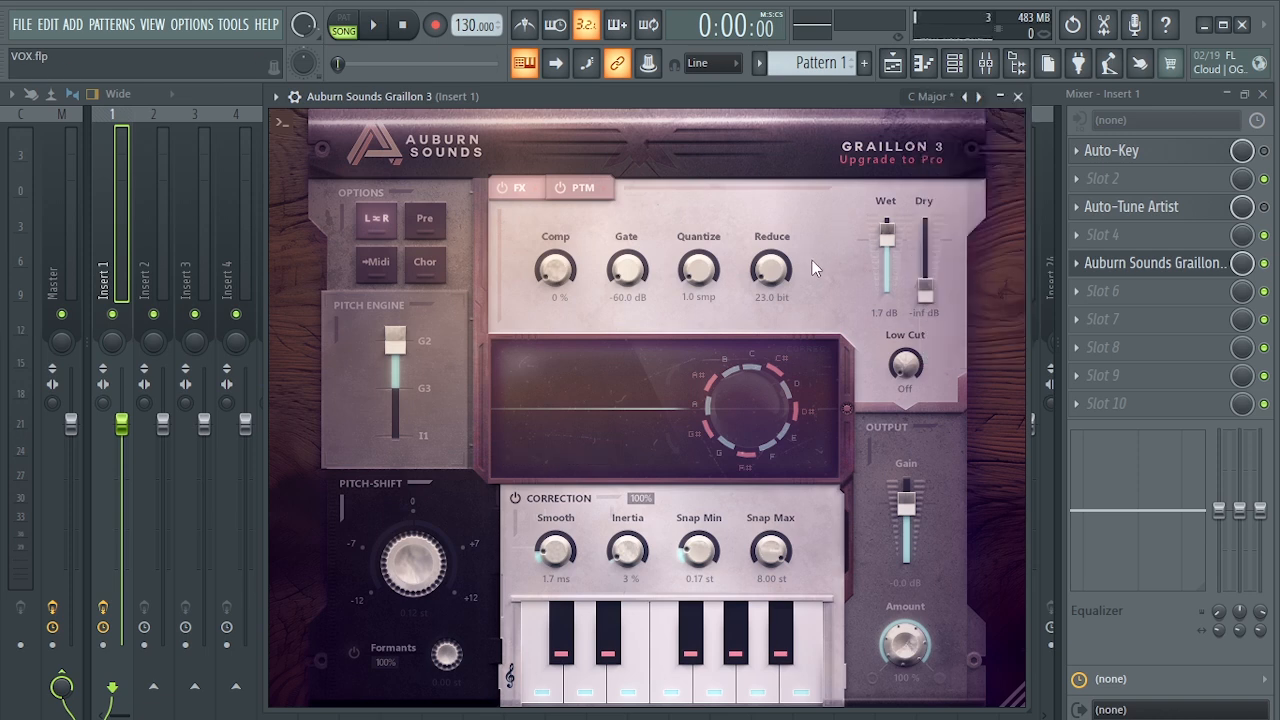